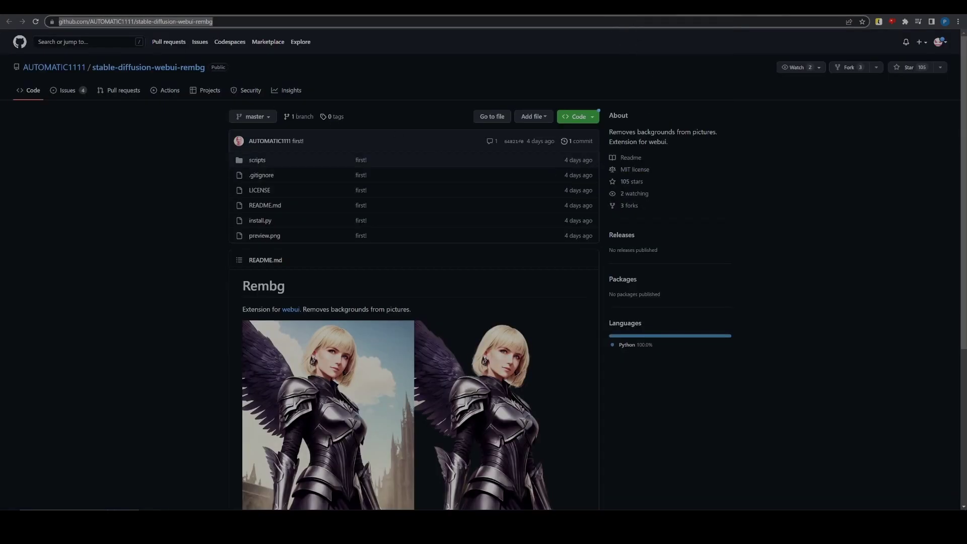
# Step: Select the stable-diffusion-webui-rembg repository URL in the browser address bar
pyautogui.click(226, 17)
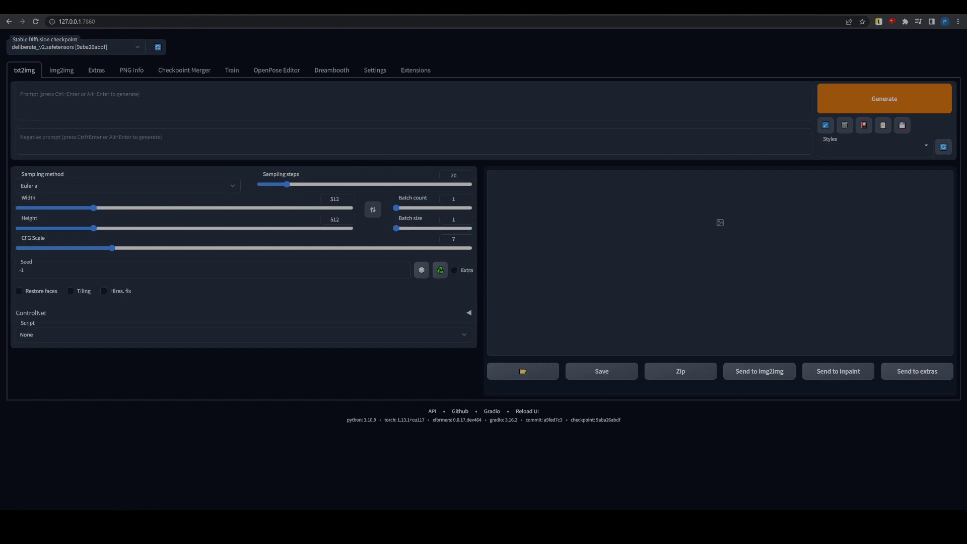
# Step: Install the rembg extension from its pasted GitHub URL and check the Installed list
pyautogui.click(420, 71)
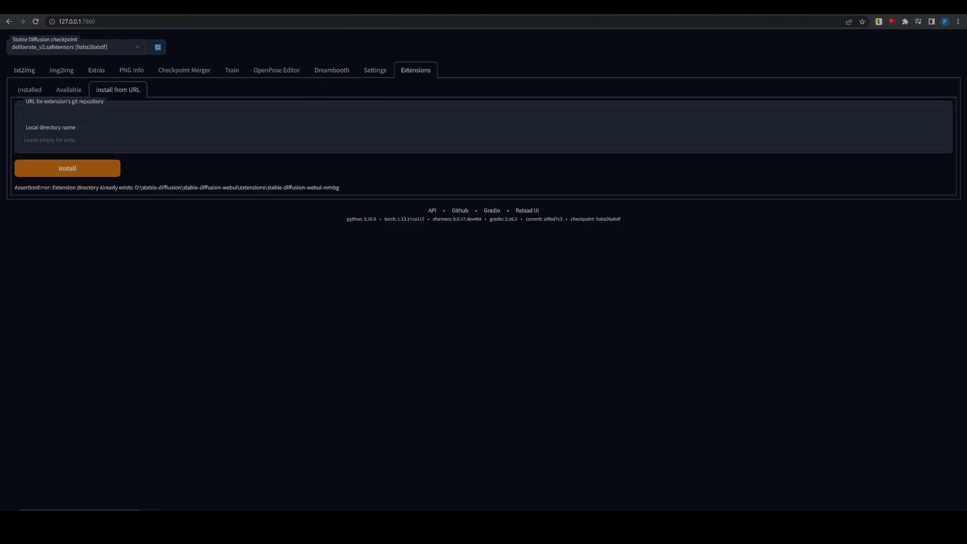
pyautogui.write('https://github.com/AUTOMATIC1111/stable-diffusion-webui-rembg')
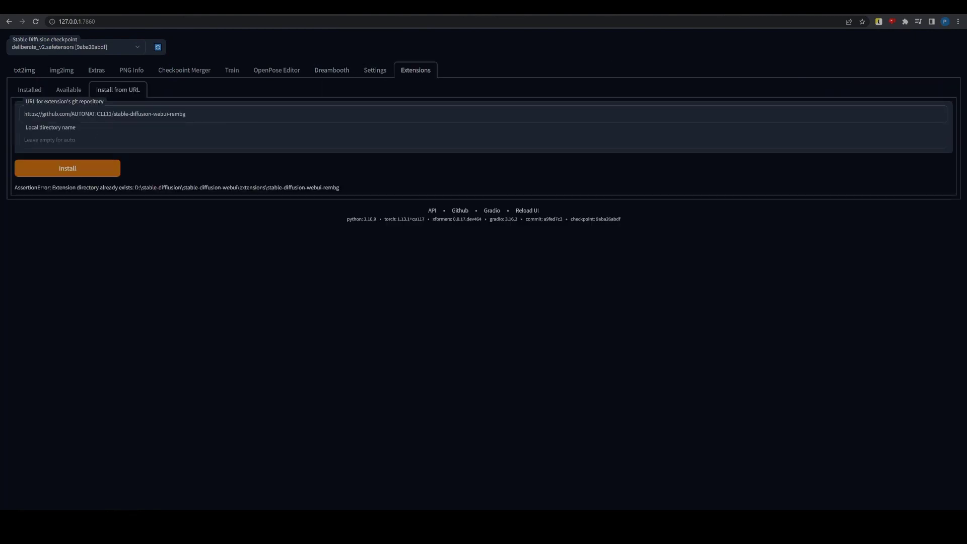
pyautogui.click(34, 93)
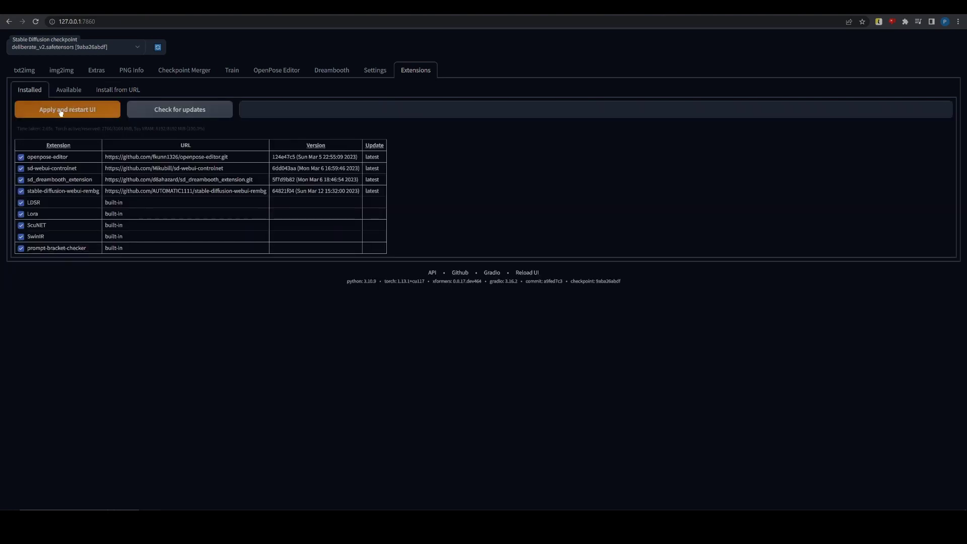
# Step: Point the Extras batch-from-directory input and output paths at the tut2 frames folder
pyautogui.click(99, 73)
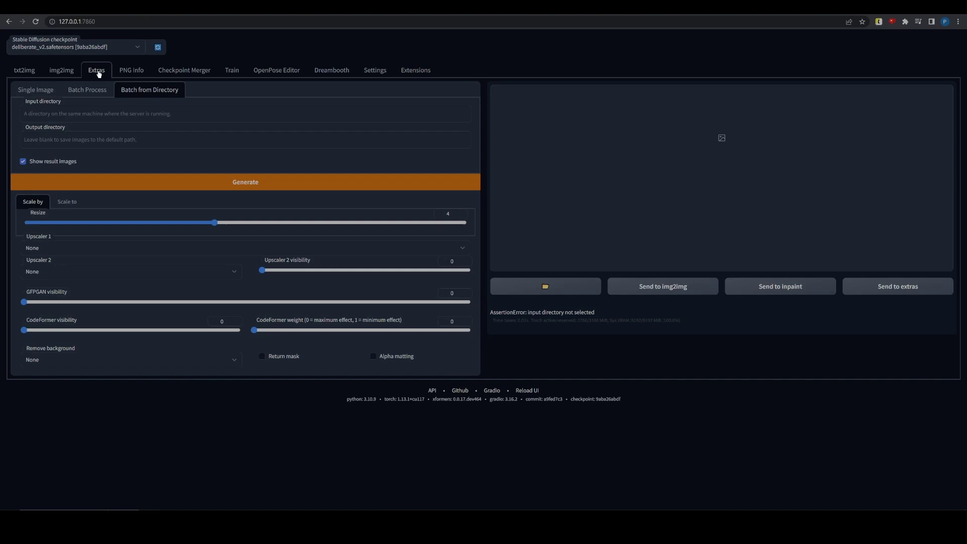
pyautogui.hotkey('alt', 'Tab')
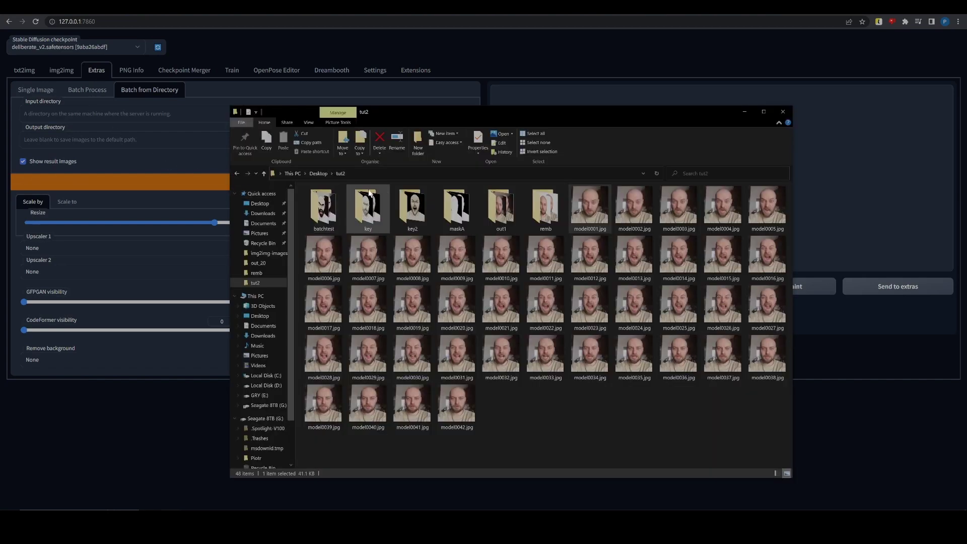
pyautogui.click(423, 174)
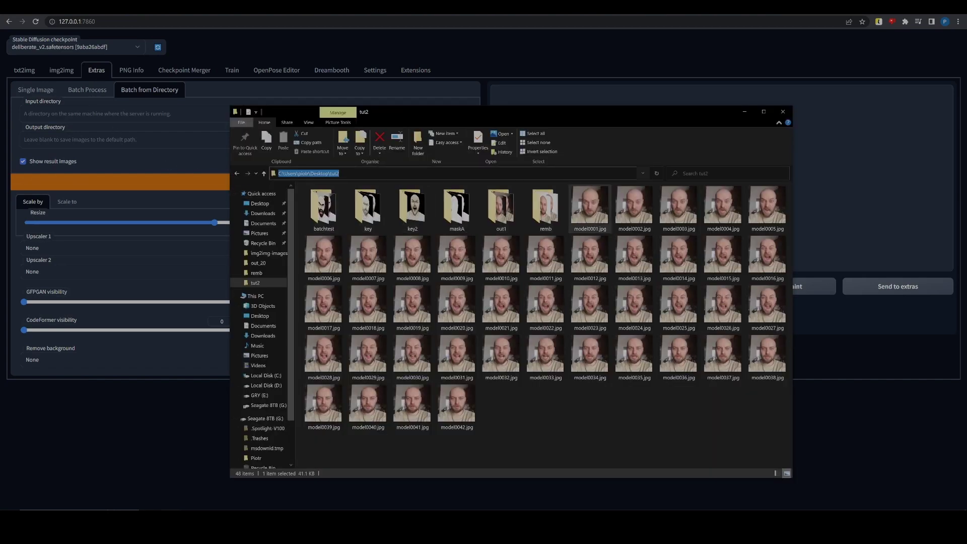
pyautogui.hotkey('alt', 'Tab')
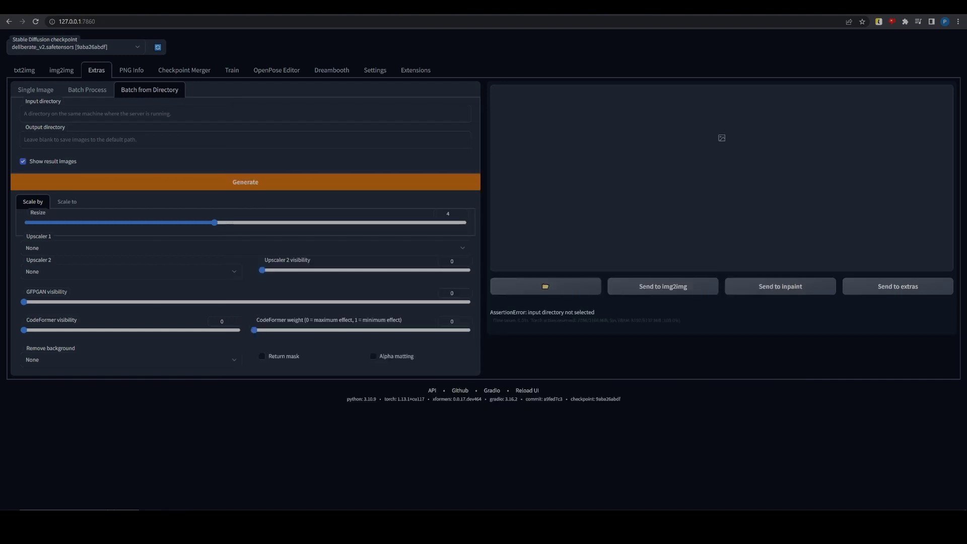
pyautogui.write('C:\\Users\\piotr\\Desktop\\tut2')
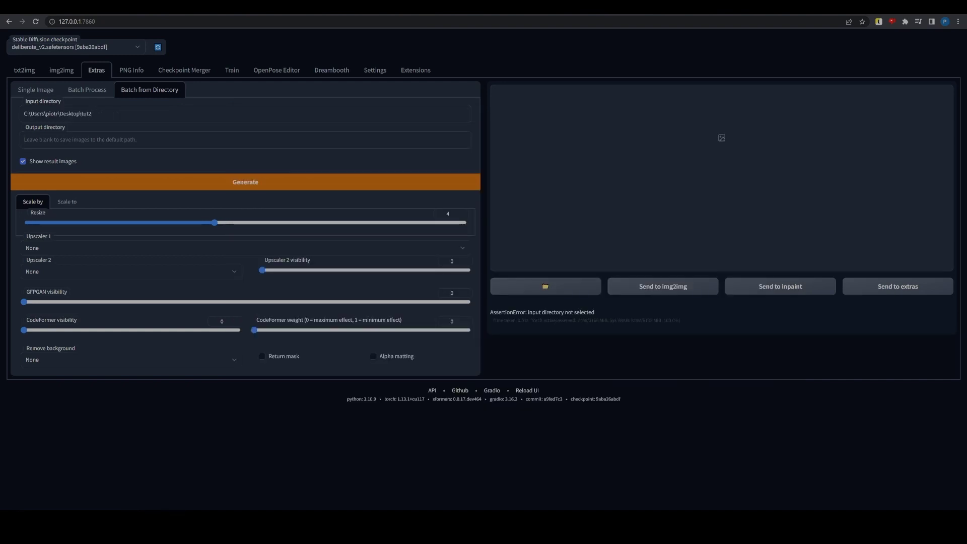
pyautogui.write('C:\\Users\\piotr\\Desktop\\tut2')
pyautogui.write('\\out1')
# Step: Remove backgrounds from all frames with u2net, then switch to img2img
pyautogui.click(79, 358)
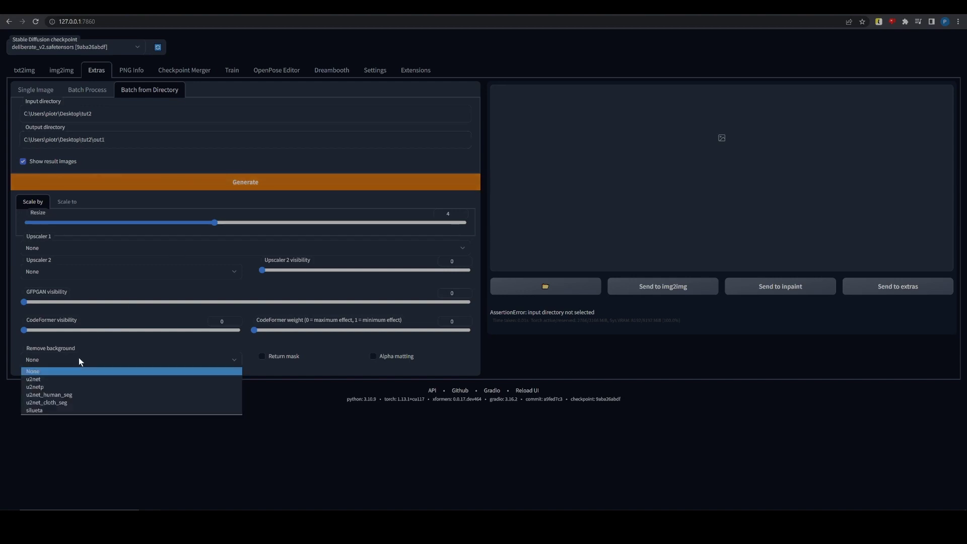
pyautogui.click(69, 377)
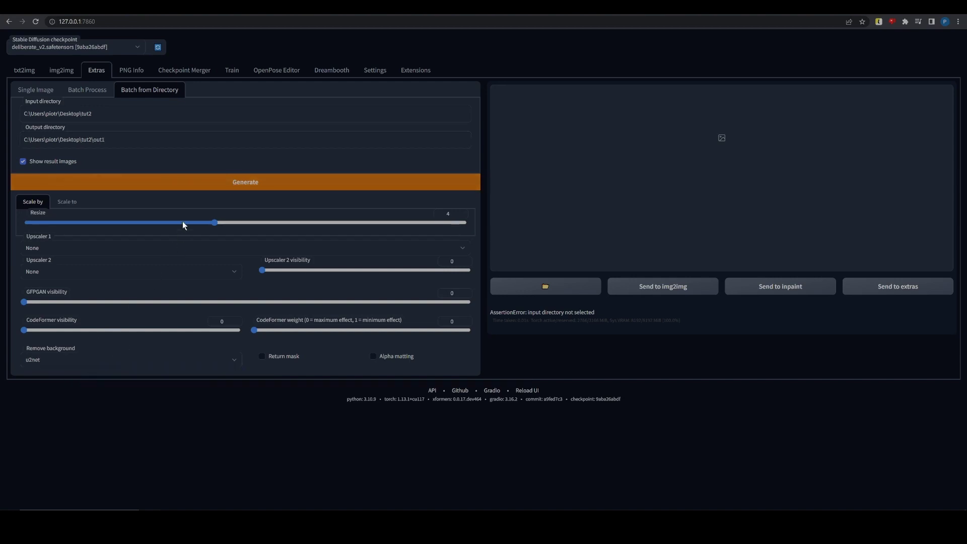
pyautogui.click(216, 183)
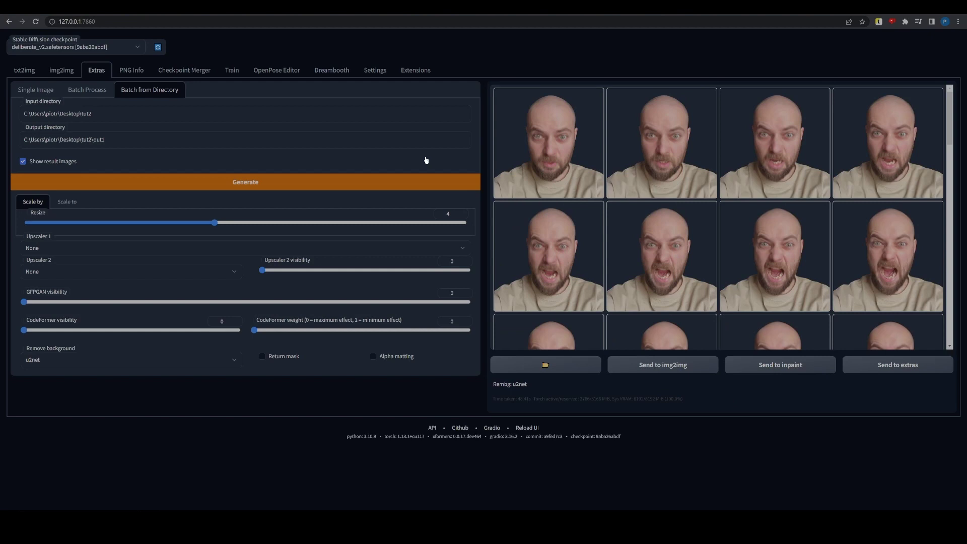
pyautogui.scroll(-10, 553, 194)
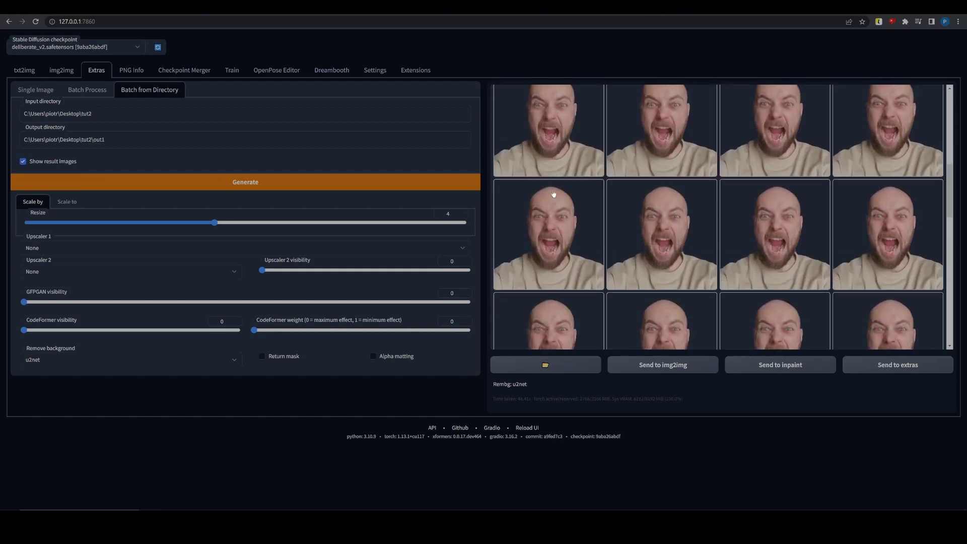
pyautogui.scroll(-10, 554, 194)
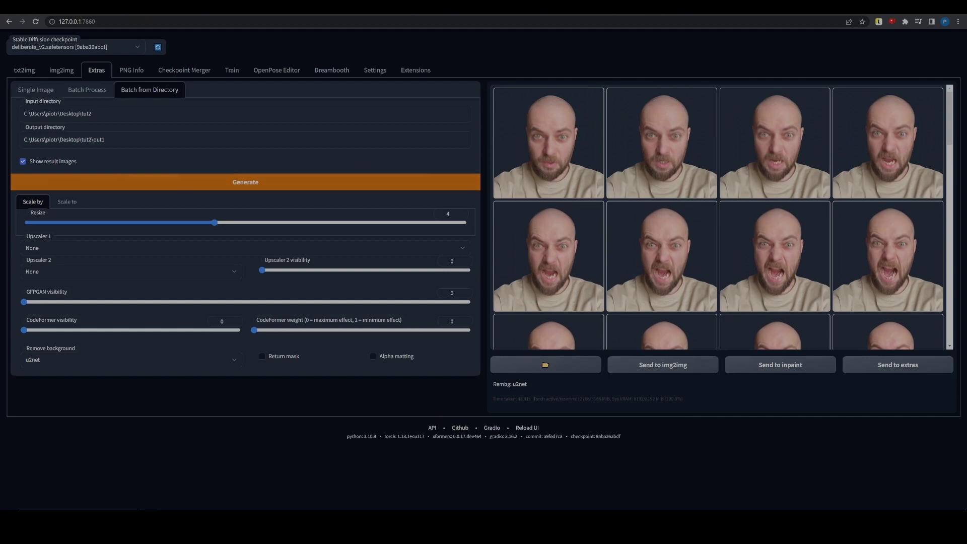
pyautogui.click(70, 75)
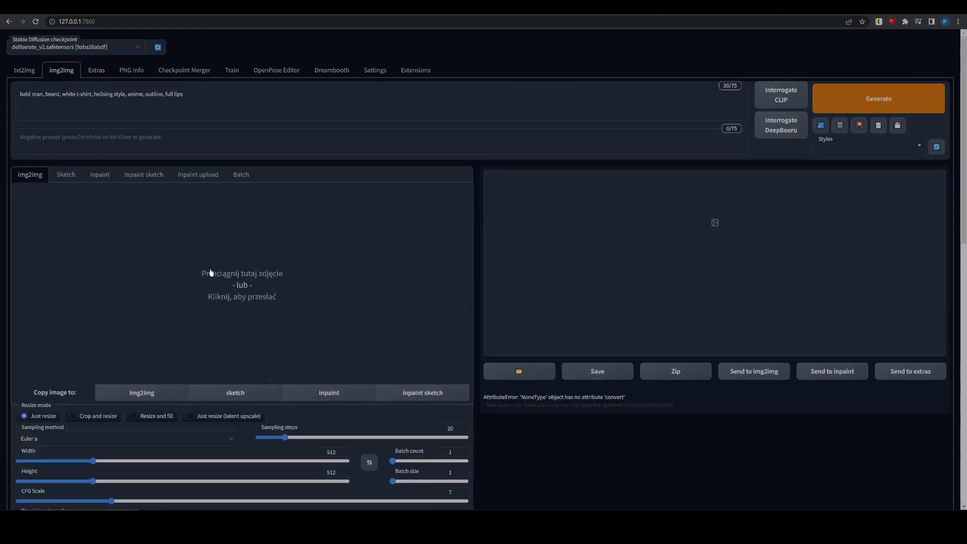
# Step: Load a background-removed face frame as the img2img input image
pyautogui.click(245, 279)
pyautogui.click(104, 69)
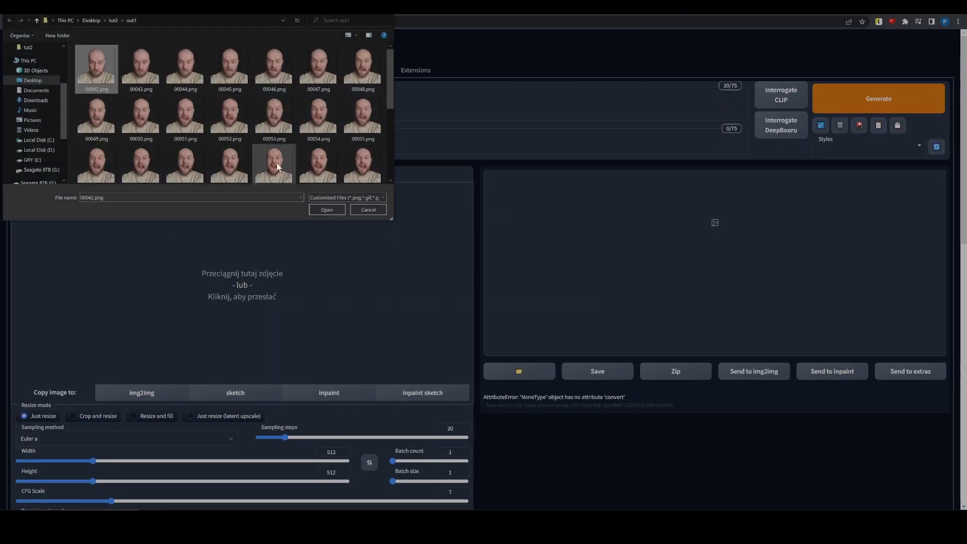
pyautogui.click(327, 209)
pyautogui.scroll(-3, 326, 212)
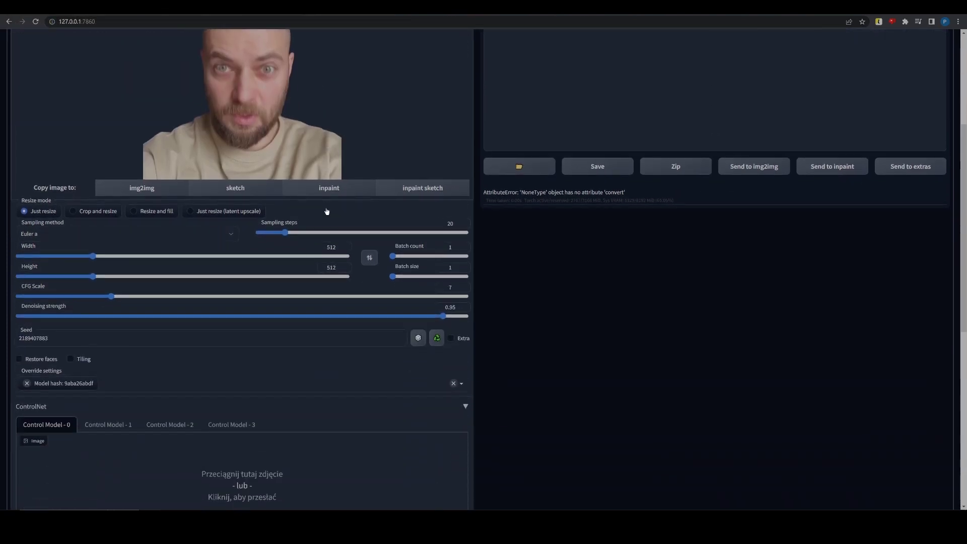
pyautogui.scroll(-2, 325, 212)
pyautogui.scroll(-2, 325, 211)
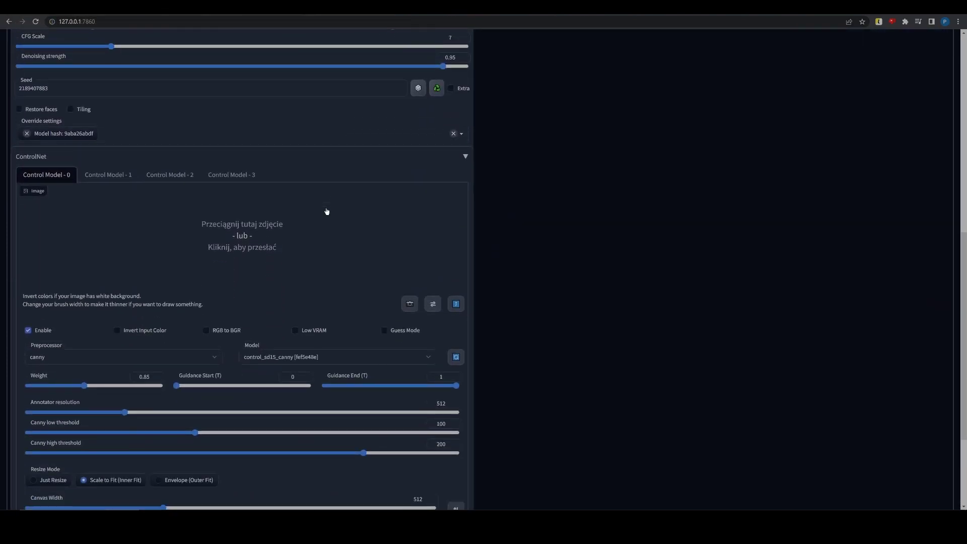
pyautogui.scroll(-2, 326, 211)
pyautogui.scroll(-1, 326, 211)
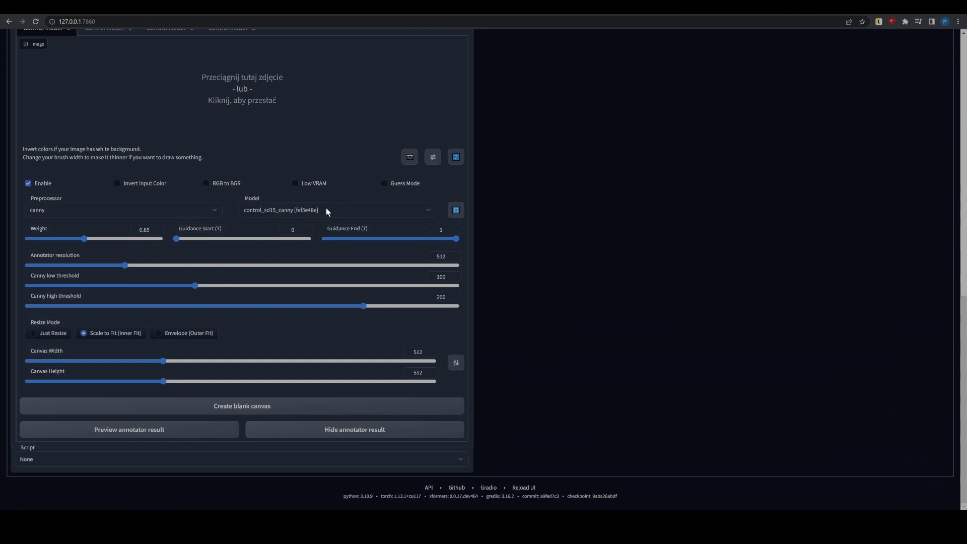
pyautogui.scroll(4, 327, 211)
pyautogui.scroll(4, 327, 211)
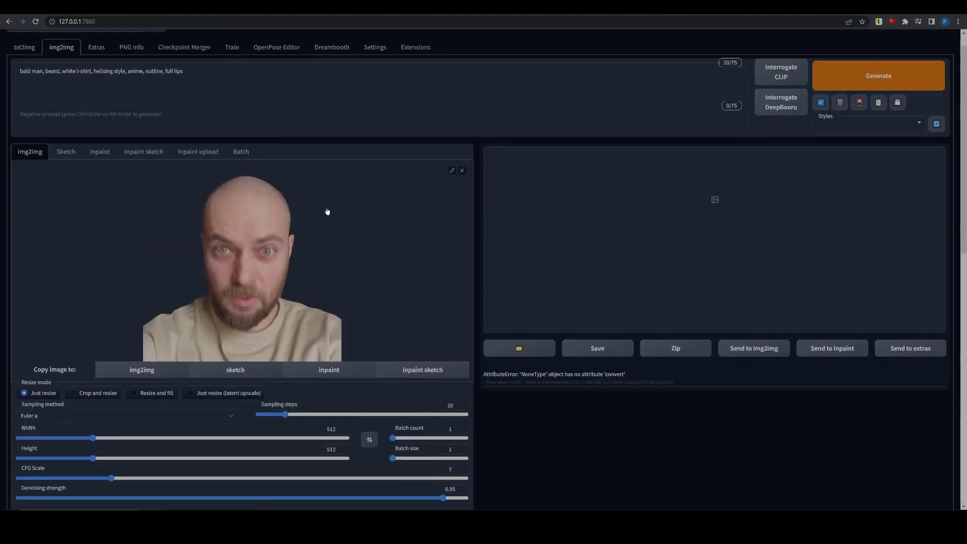
pyautogui.scroll(1, 326, 211)
# Step: Generate the canny-guided anime portrait and send it back to img2img as input
pyautogui.click(850, 100)
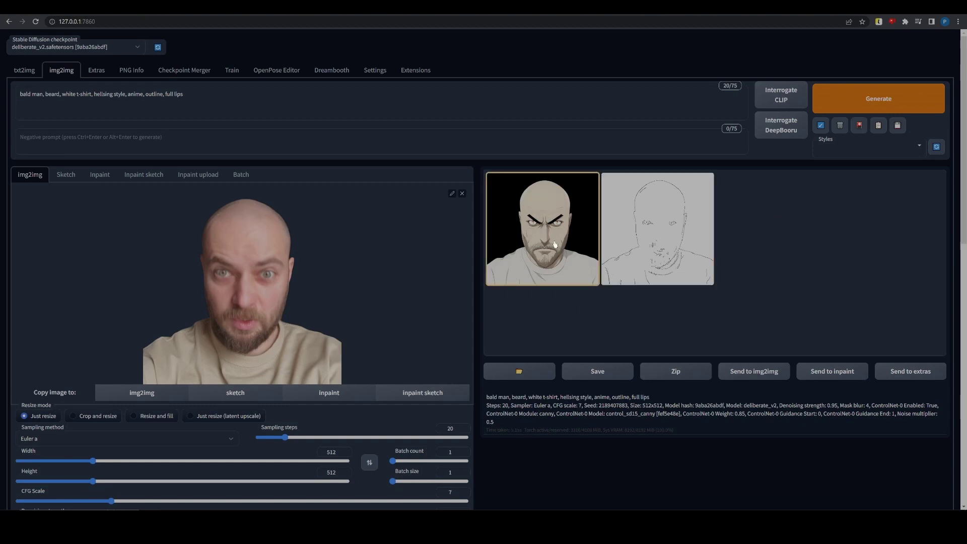
pyautogui.click(554, 244)
pyautogui.click(760, 372)
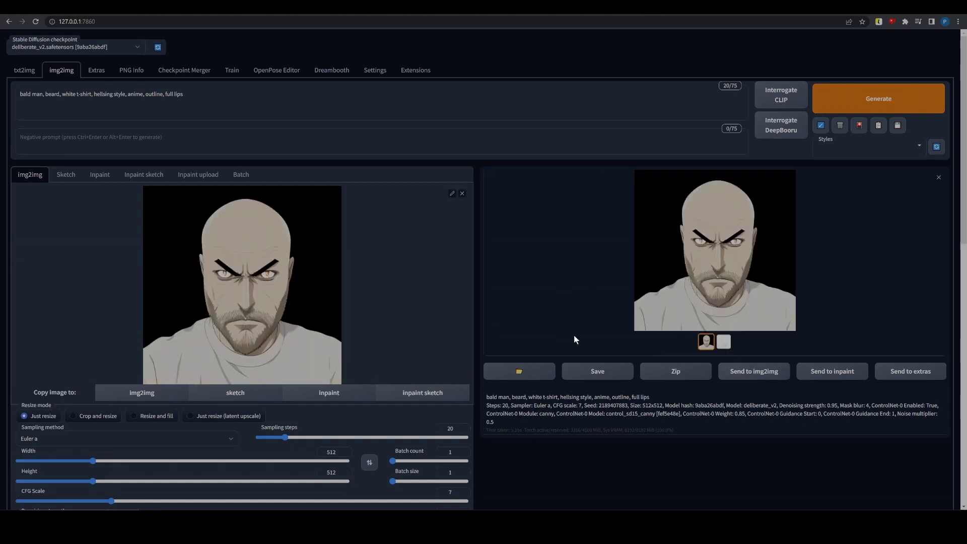
pyautogui.scroll(-3, 341, 315)
pyautogui.scroll(-4, 340, 312)
pyautogui.scroll(-2, 341, 313)
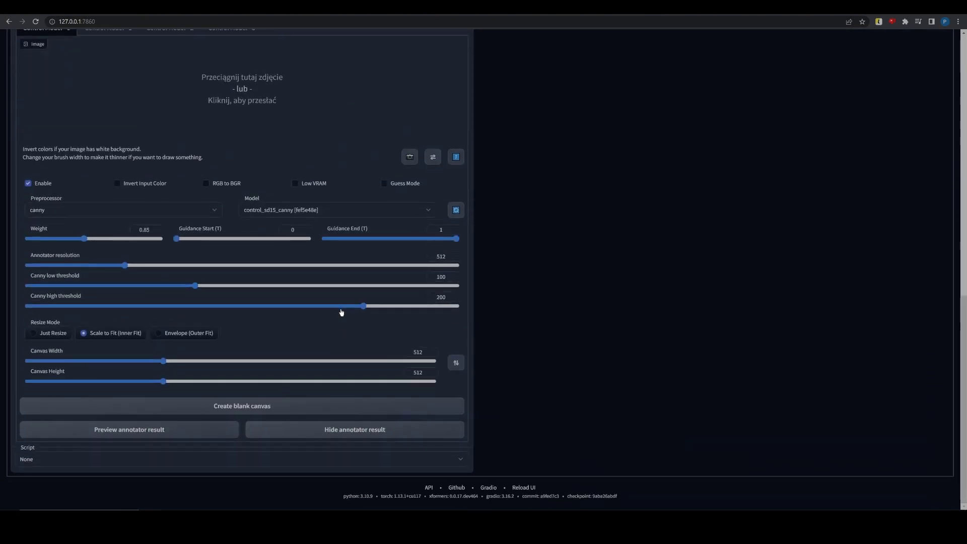
# Step: Choose the multi-frame video script, load every out1 guide frame, and start rendering
pyautogui.click(173, 457)
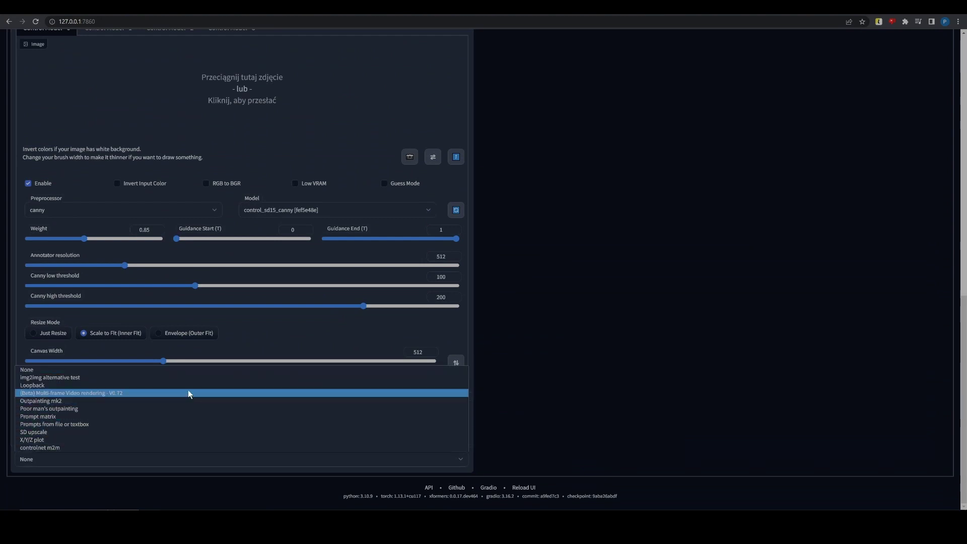
pyautogui.click(188, 393)
pyautogui.scroll(-2, 189, 394)
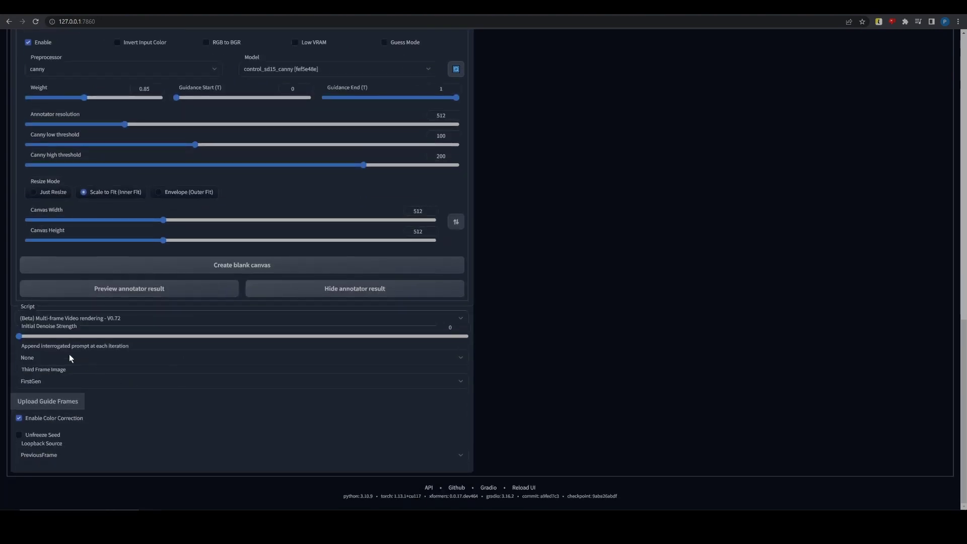
pyautogui.click(36, 402)
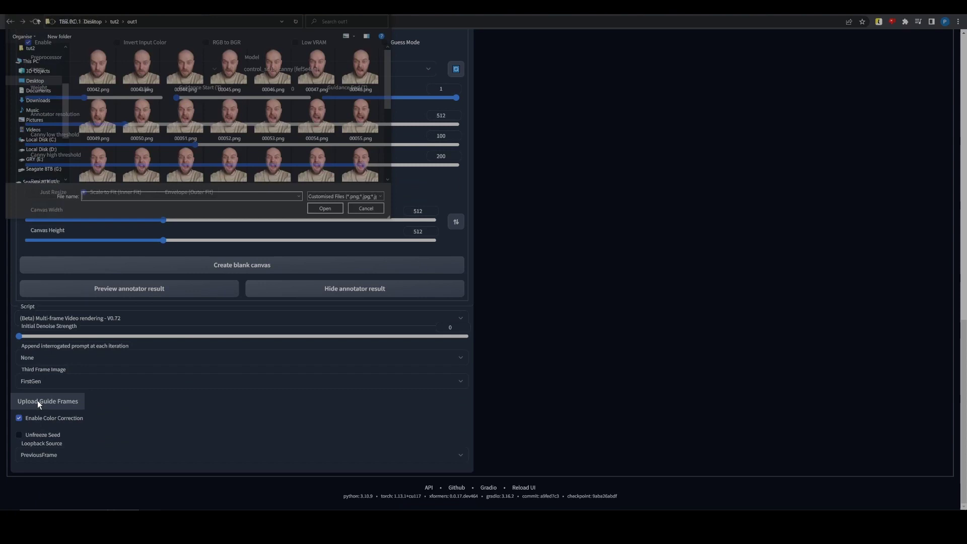
pyautogui.click(92, 59)
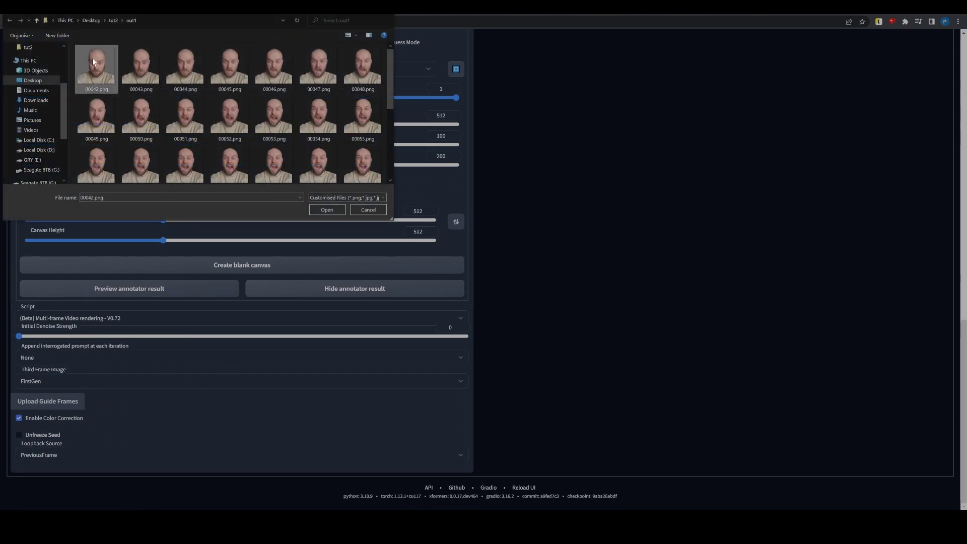
pyautogui.hotkey('ctrl', 'a')
pyautogui.click(325, 210)
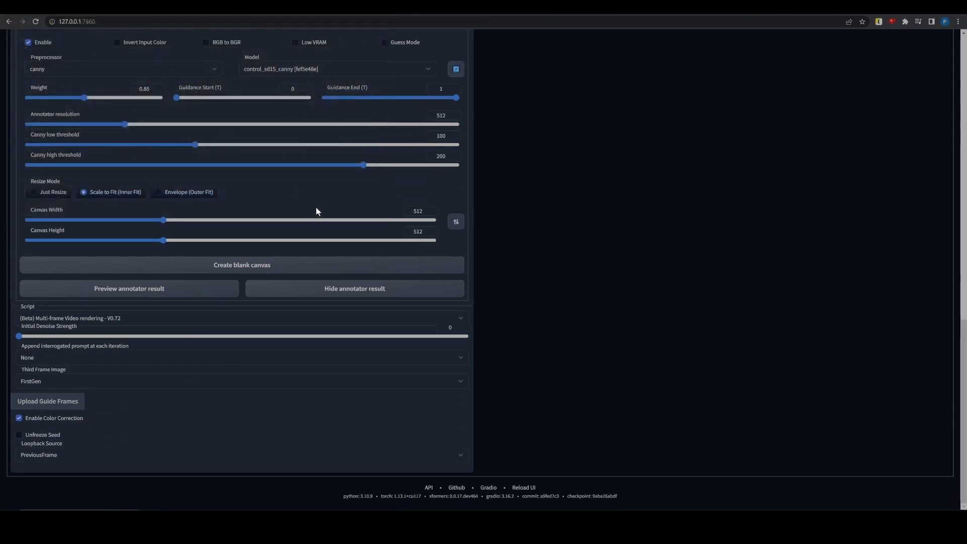
pyautogui.scroll(5, 492, 378)
pyautogui.scroll(10, 507, 344)
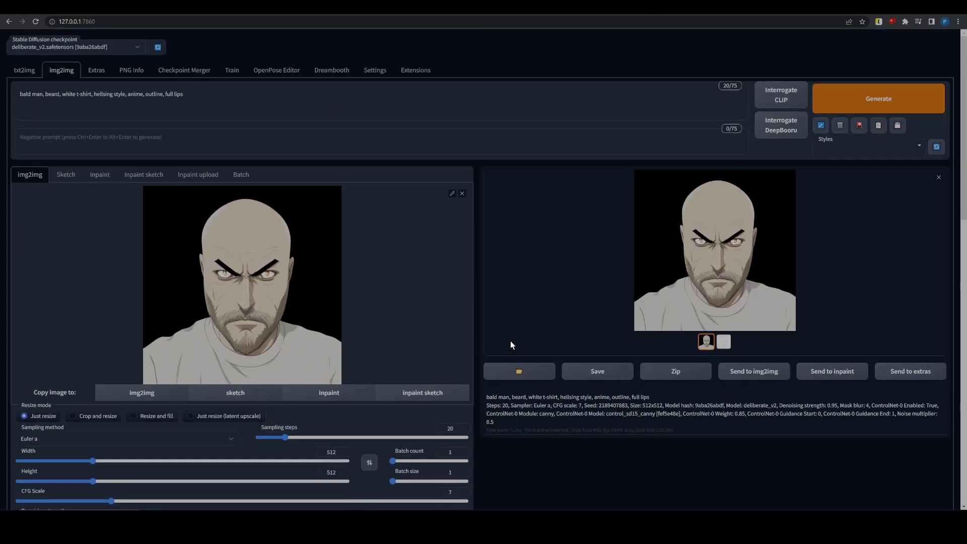
pyautogui.click(864, 105)
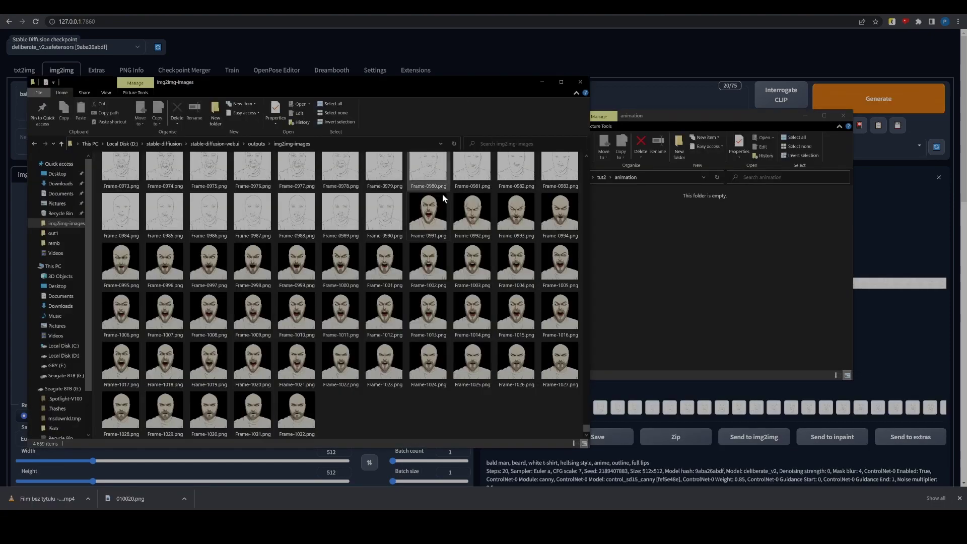
# Step: Select Frame-0992 through Frame-1032 and drag them into the animation folder
pyautogui.click(428, 216)
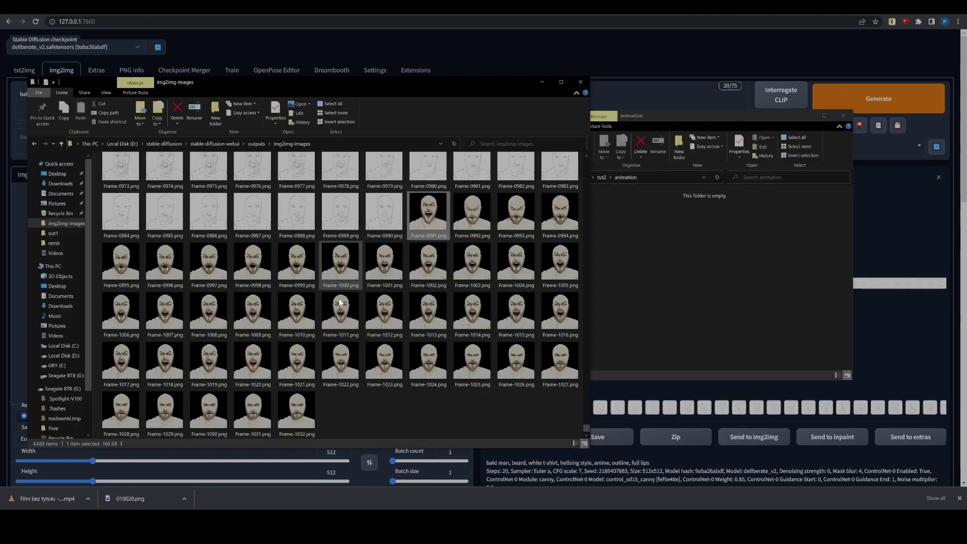
pyautogui.keyDown('shift'); pyautogui.click(290, 409); pyautogui.keyUp('shift')
pyautogui.moveTo(398, 272); pyautogui.dragTo(678, 282)
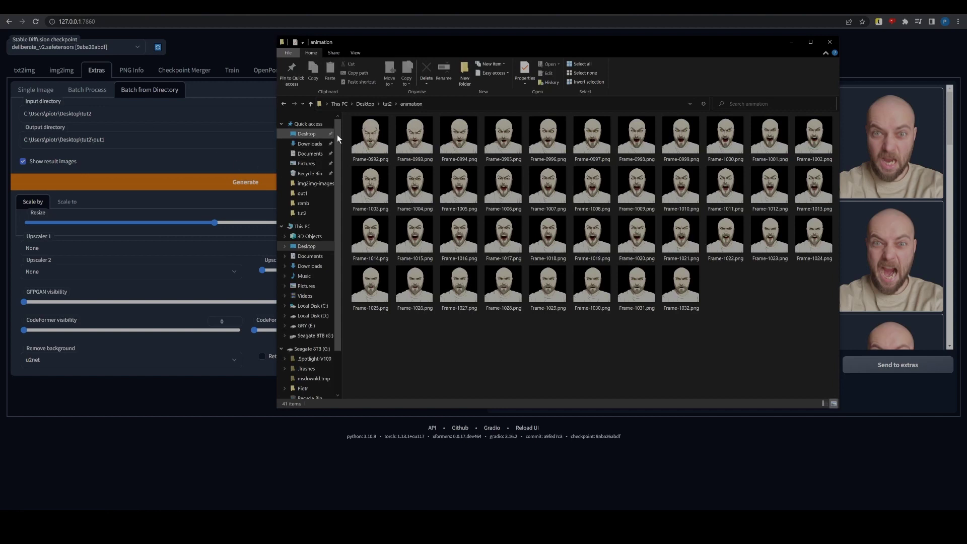
# Step: Set the animation folder path as the batch input directory
pyautogui.click(504, 104)
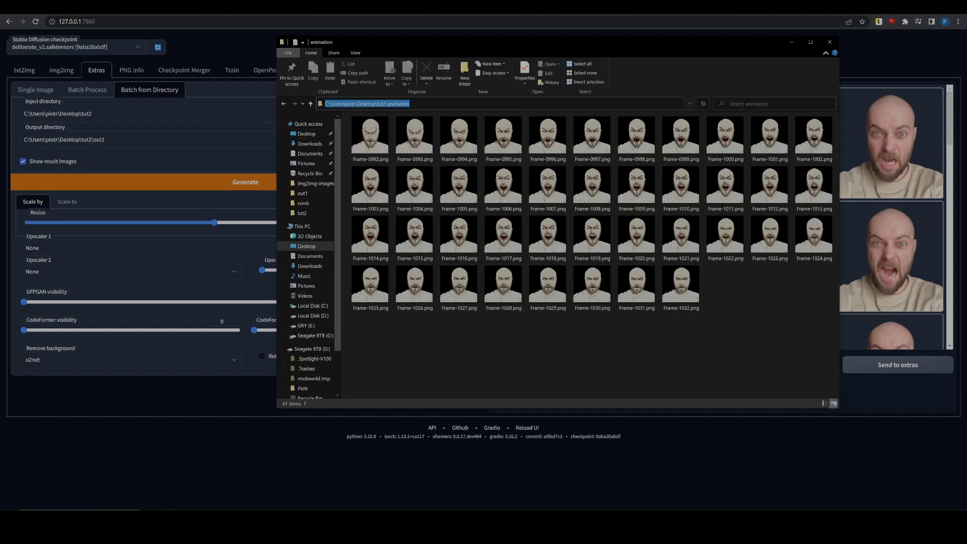
pyautogui.click(263, 95)
pyautogui.moveTo(92, 113); pyautogui.dragTo(24, 113)
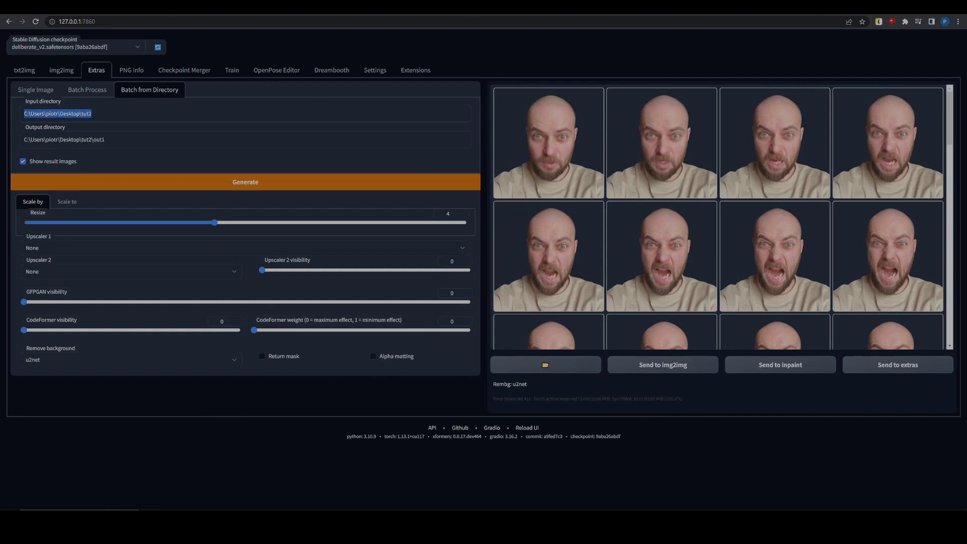
pyautogui.write('C:\\Users\\piotr\\Desktop\\tut2\\animation')
# Step: Output to the animation mask subfolder with Return mask ticked, and run the batch
pyautogui.moveTo(105, 140); pyautogui.dragTo(24, 139)
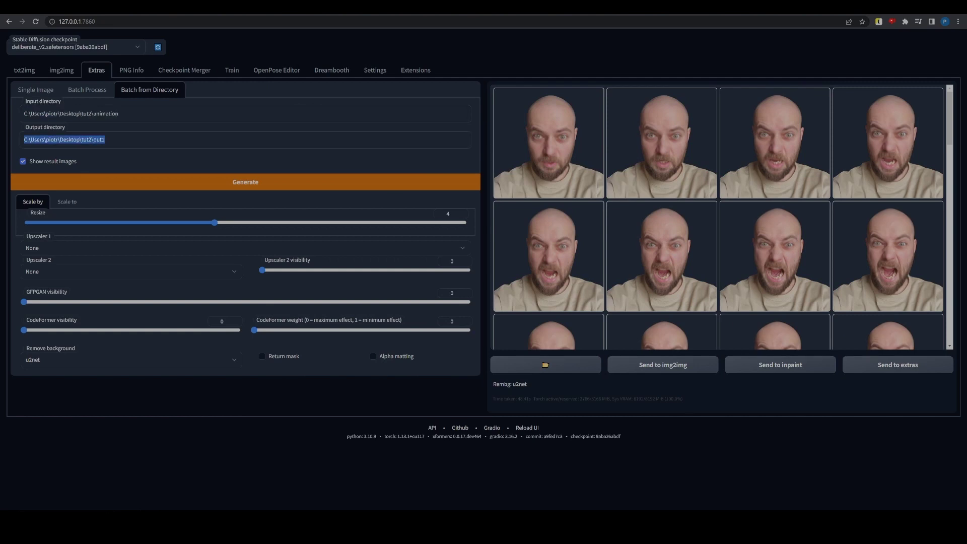
pyautogui.write('C:\\Users\\piotr\\Desktop\\tut2\\animation')
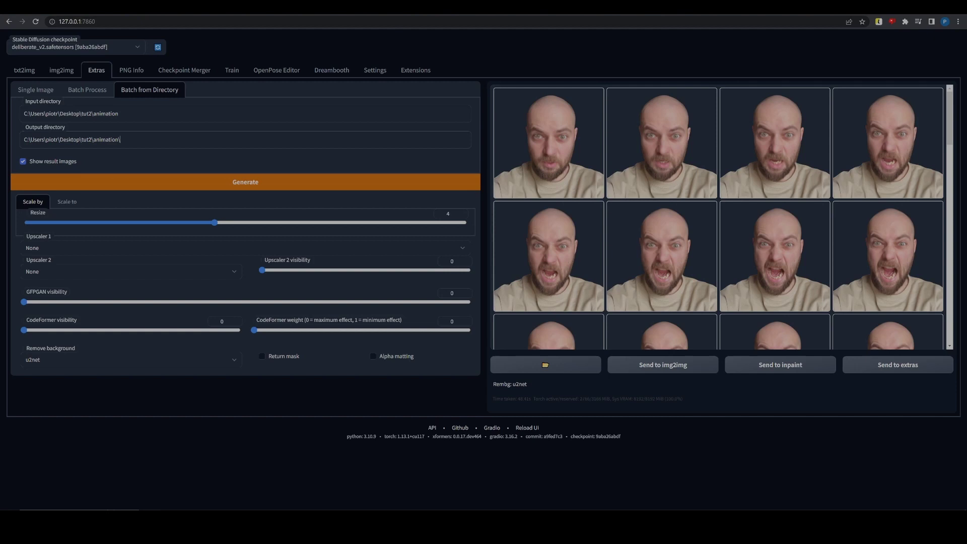
pyautogui.write('mask')
pyautogui.click(275, 360)
pyautogui.click(230, 186)
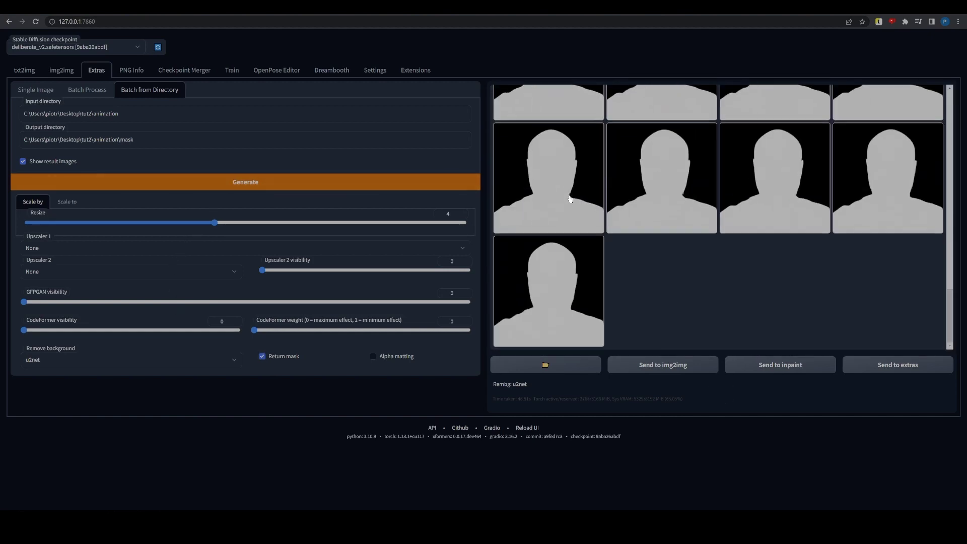
pyautogui.scroll(2, 571, 199)
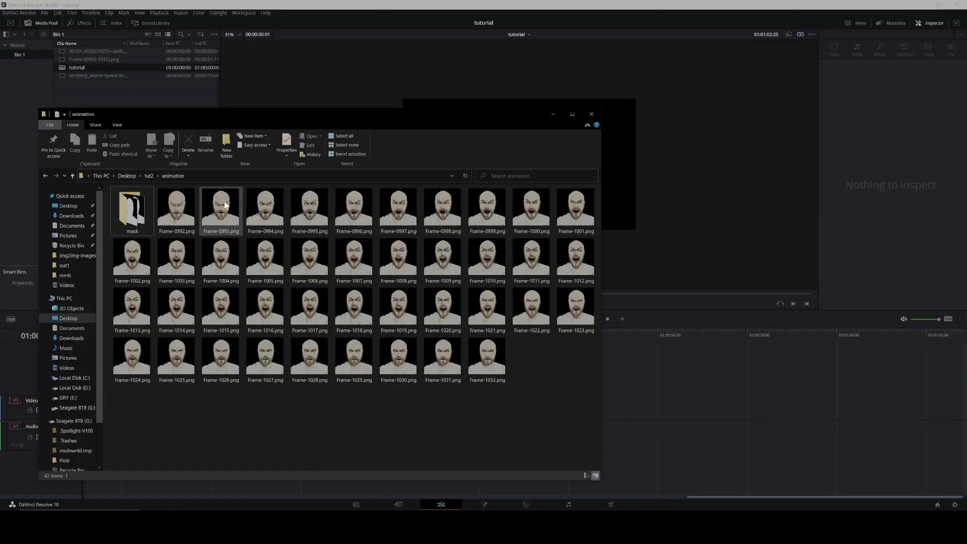
# Step: Drag all 41 animation frames, starting at Frame-0992, onto the Video 1 track
pyautogui.click(185, 208)
pyautogui.keyDown('shift'); pyautogui.click(487, 358); pyautogui.keyUp('shift')
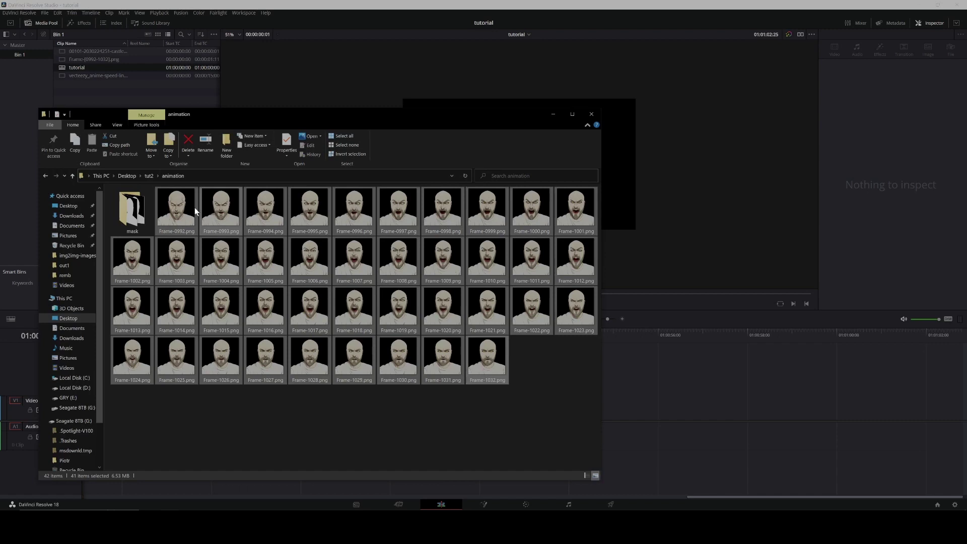
pyautogui.moveTo(219, 211)
pyautogui.mouseDown()
pyautogui.moveTo(672, 408)
pyautogui.moveTo(395, 412)
pyautogui.mouseUp()
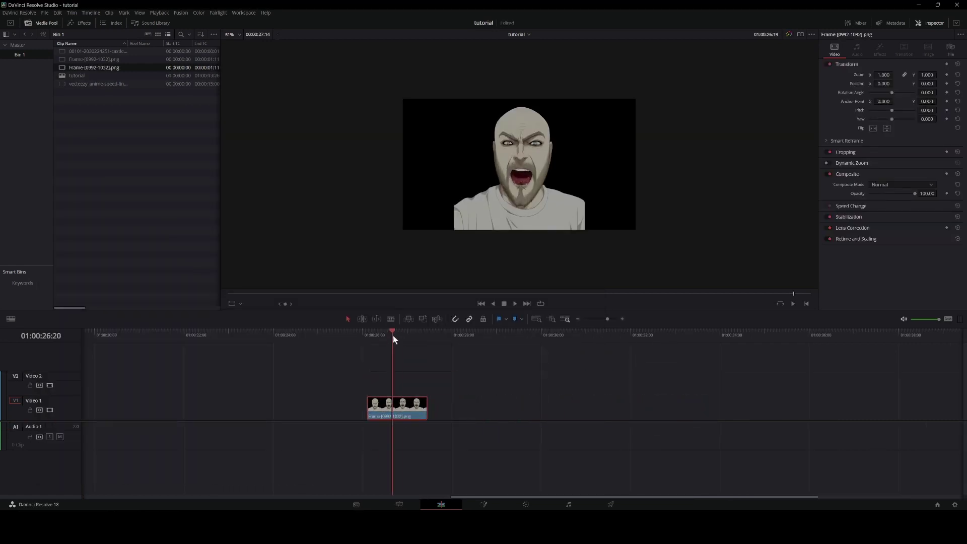
# Step: Scrub and play back the new frame-sequence clip, stopping near its start
pyautogui.moveTo(392, 336); pyautogui.dragTo(373, 338)
pyautogui.press('space')
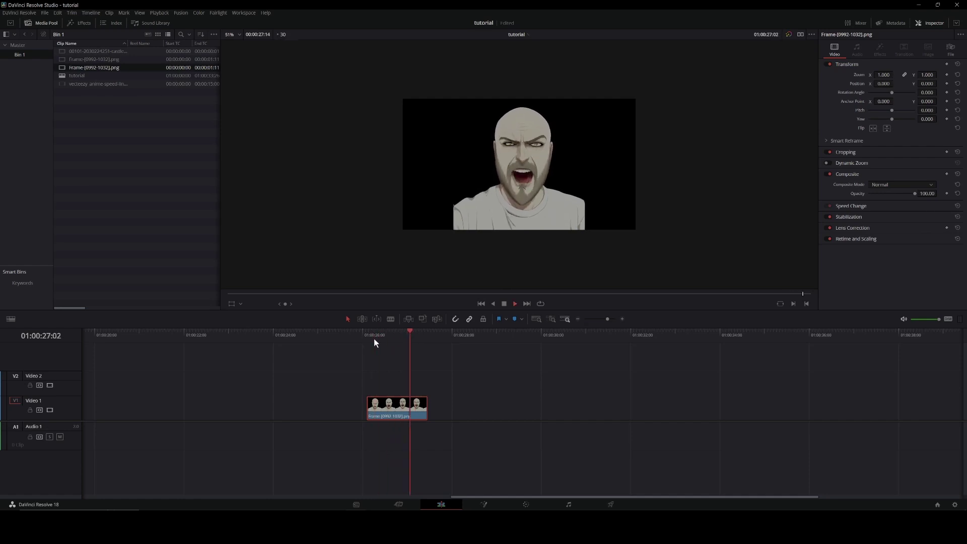
pyautogui.click(374, 339)
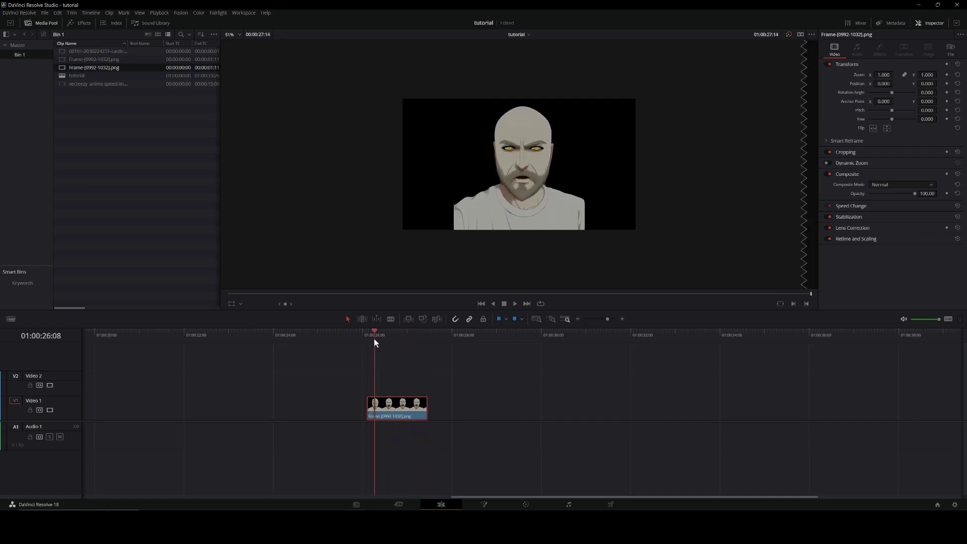
# Step: Open the clip in Fusion and drop the whole mask frame sequence into the node graph
pyautogui.click(484, 503)
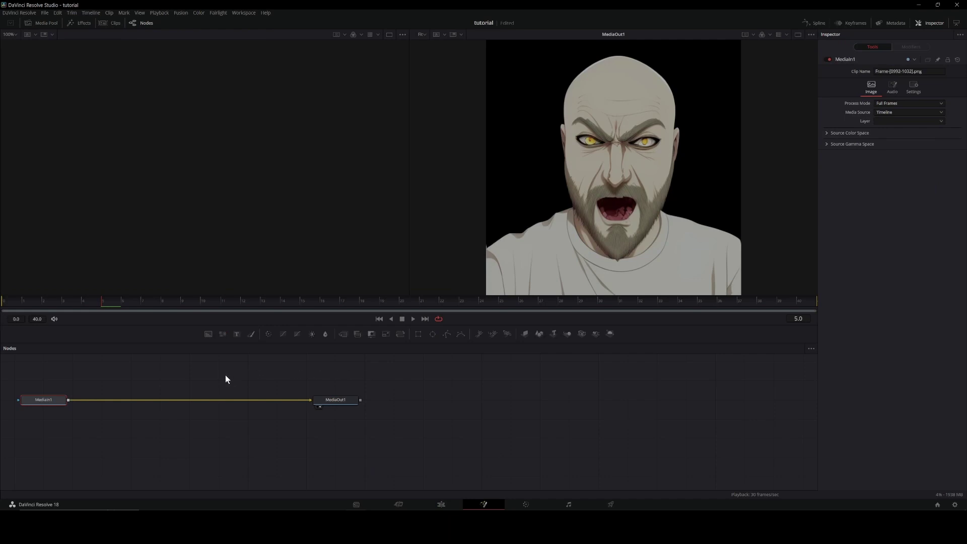
pyautogui.moveTo(225, 378); pyautogui.dragTo(516, 401)
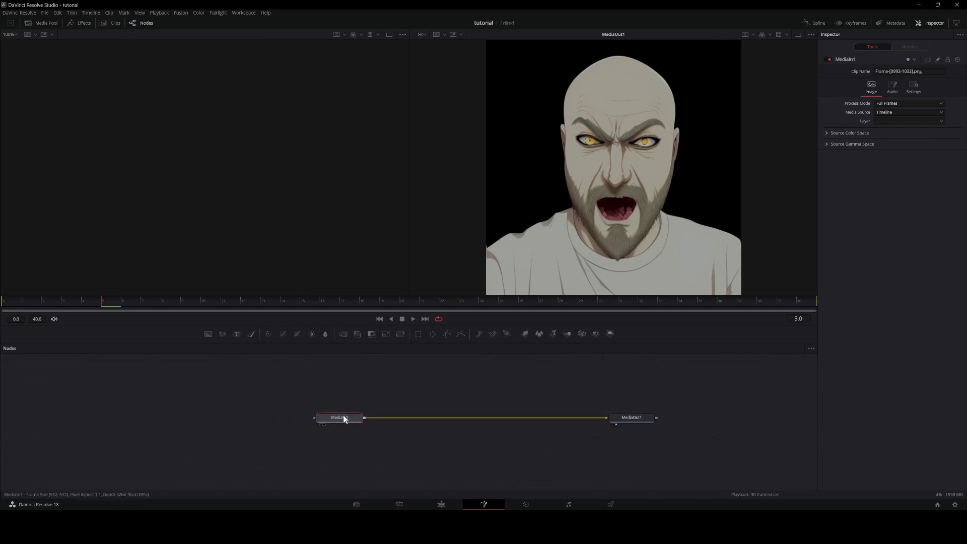
pyautogui.hotkey('alt', 'Tab')
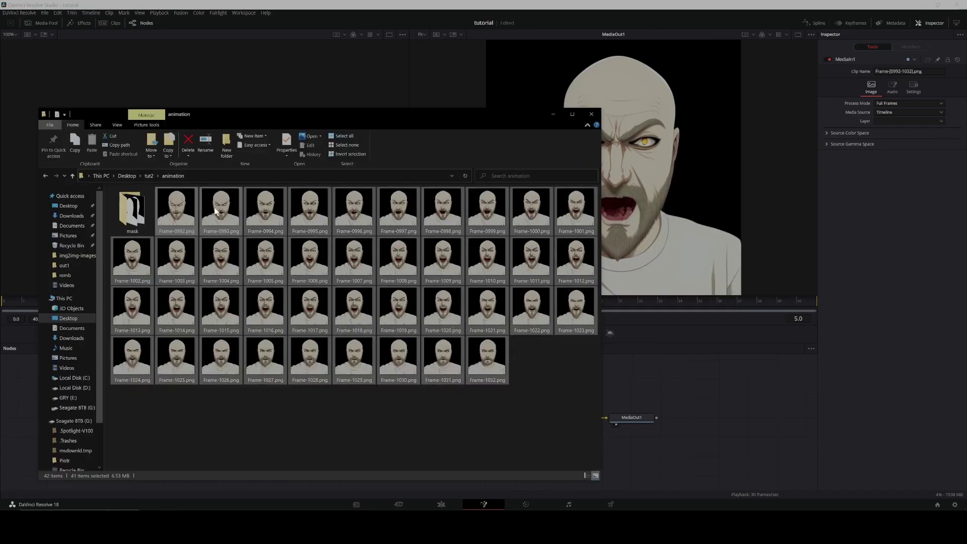
pyautogui.doubleClick(133, 209)
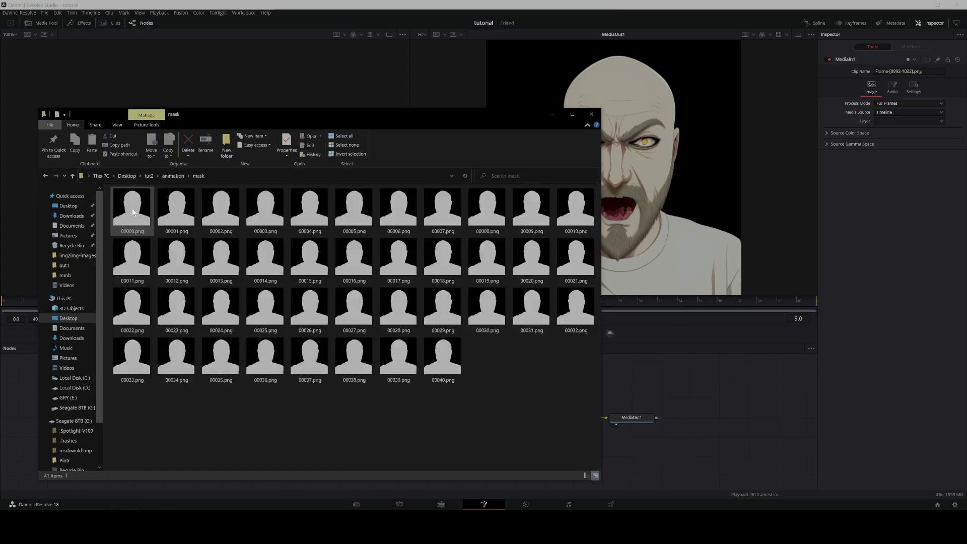
pyautogui.hotkey('ctrl', 'a')
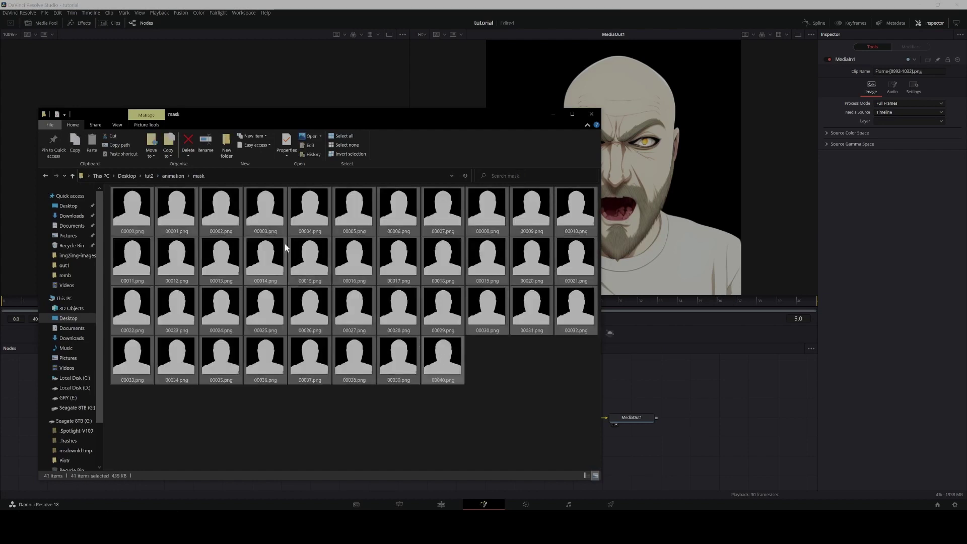
pyautogui.moveTo(284, 244)
pyautogui.mouseDown()
pyautogui.moveTo(684, 396)
pyautogui.moveTo(254, 405)
pyautogui.moveTo(315, 420)
pyautogui.mouseUp()
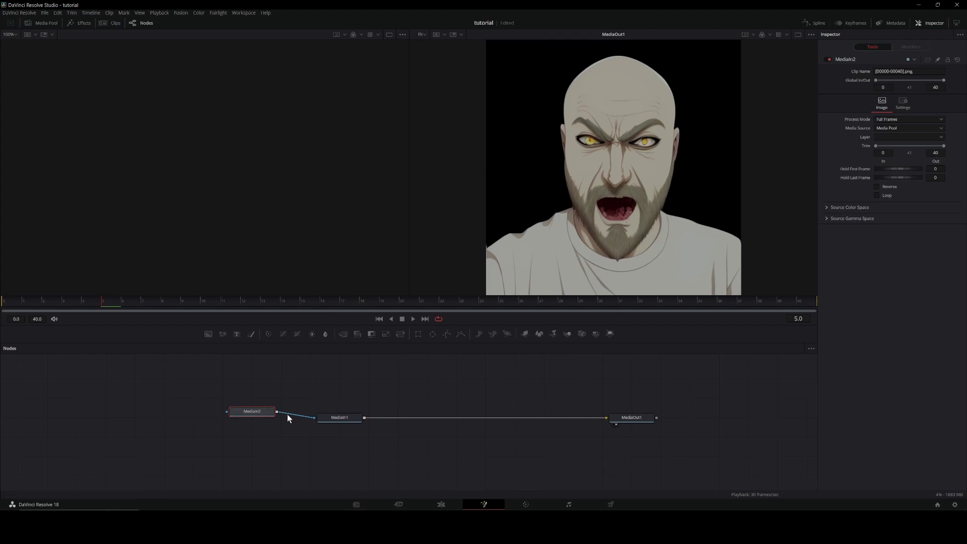
pyautogui.click(336, 419)
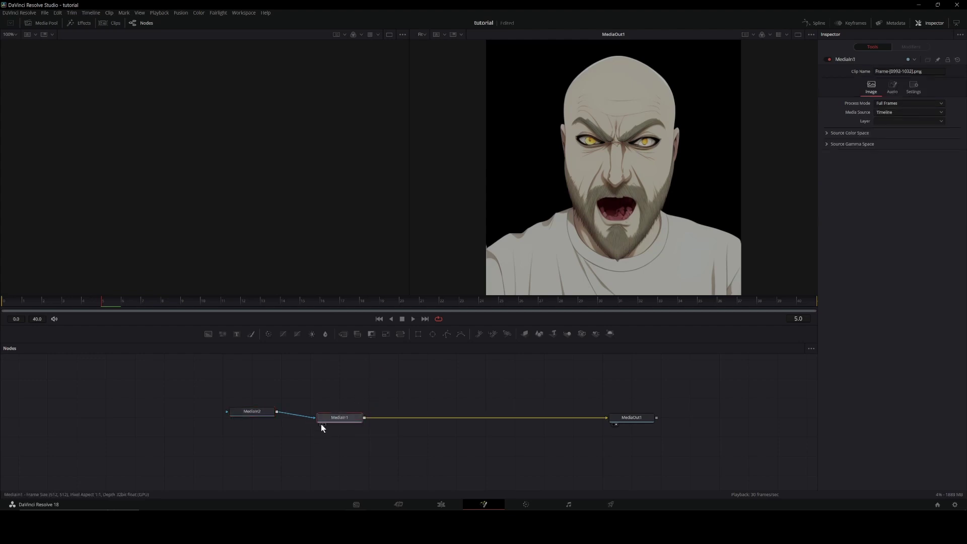
# Step: Set MediaIn1's mask to Fit Inside, Luminance channel, Low threshold 0.517
pyautogui.click(320, 424)
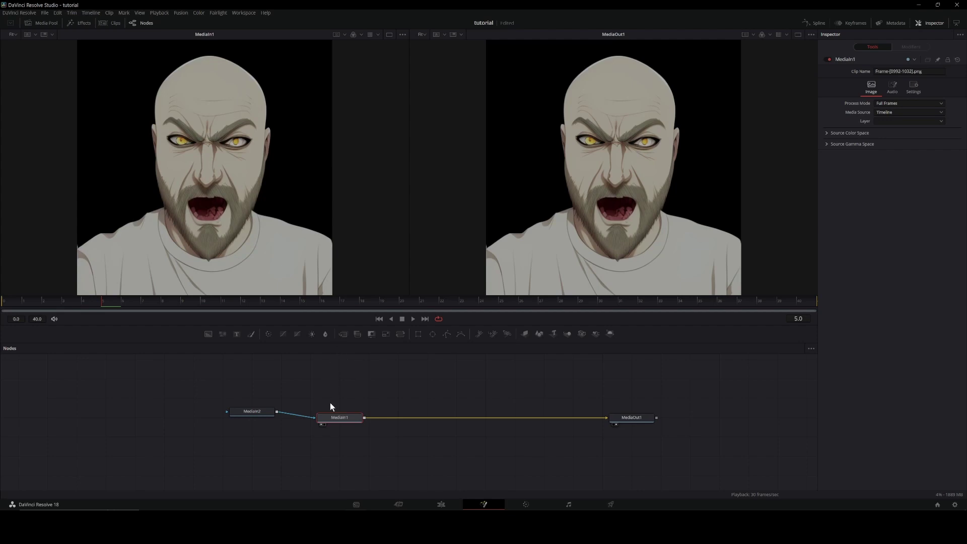
pyautogui.click(913, 87)
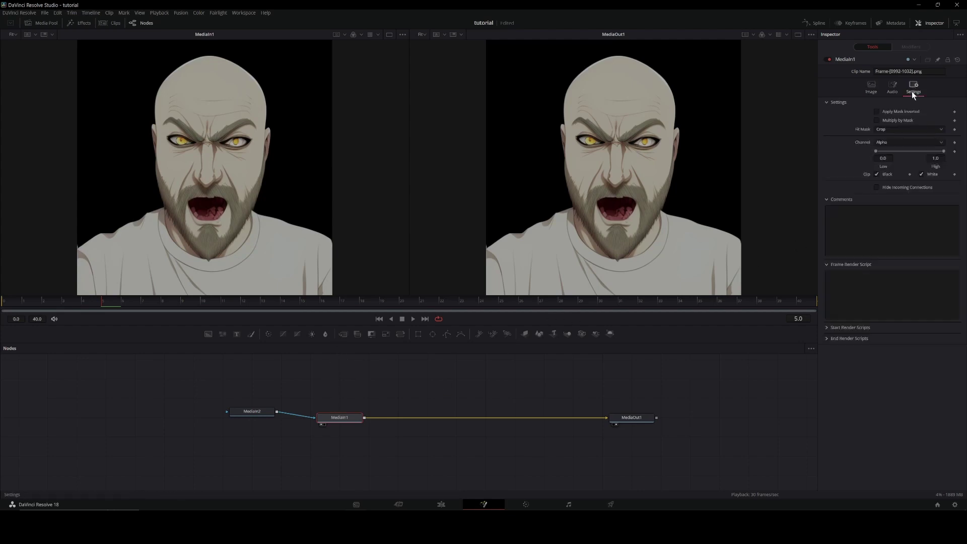
pyautogui.click(894, 130)
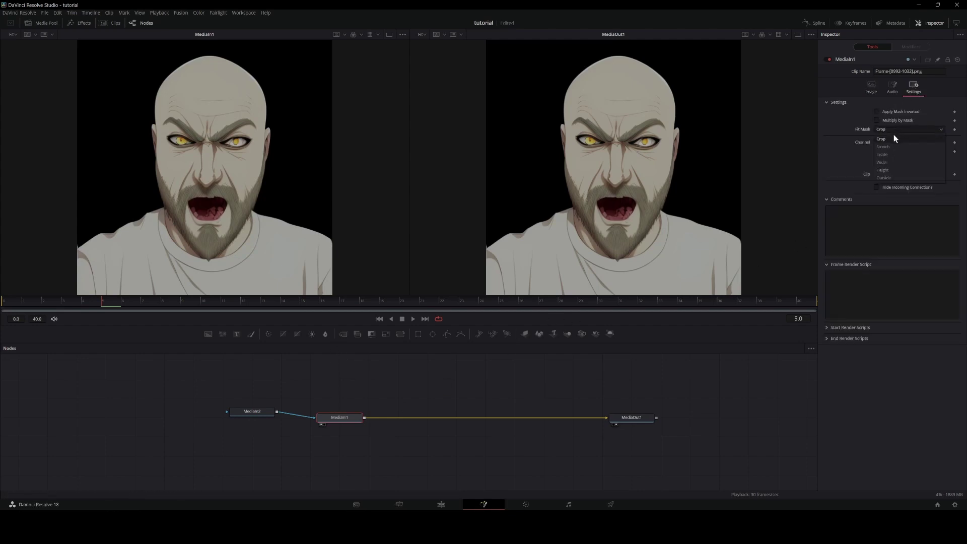
pyautogui.click(889, 151)
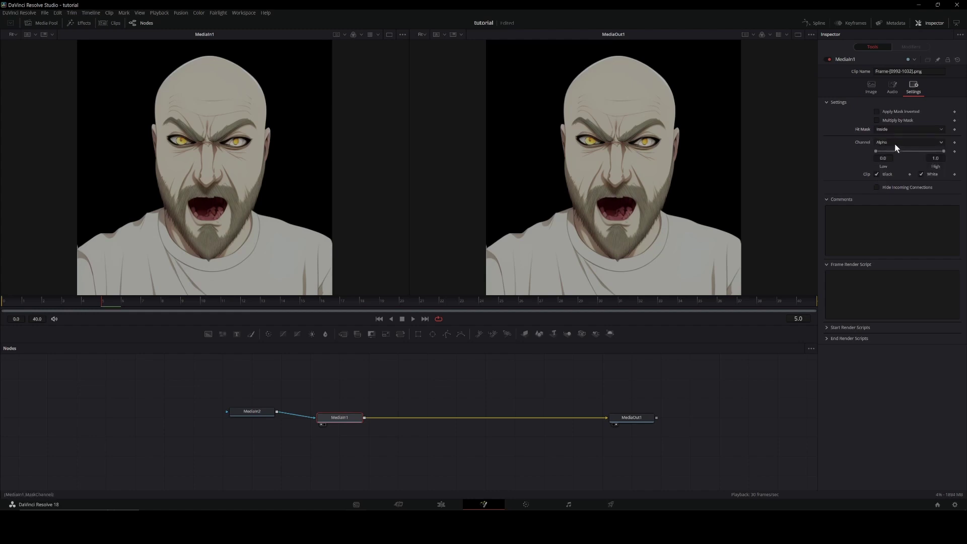
pyautogui.click(896, 143)
pyautogui.click(891, 191)
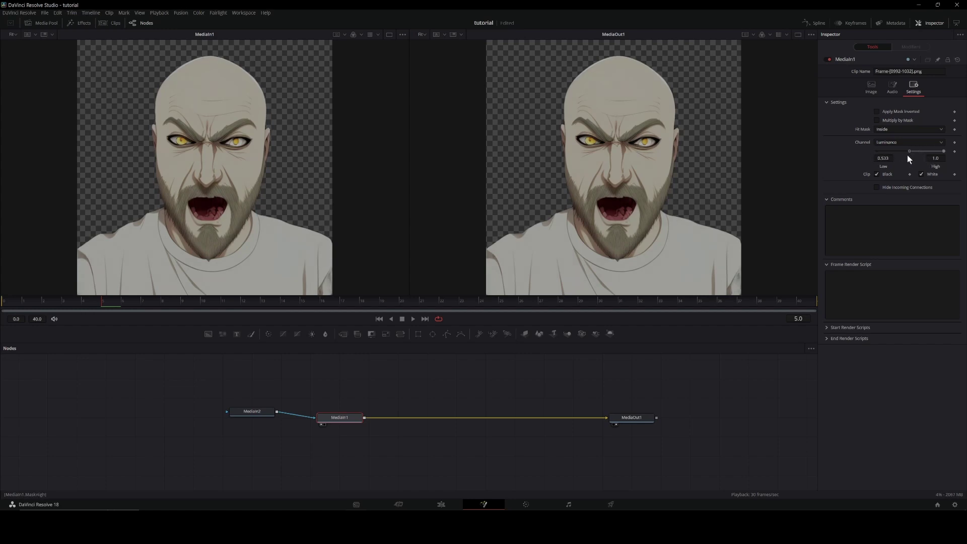
pyautogui.moveTo(907, 153); pyautogui.dragTo(874, 155)
# Step: Scrub through the sequence to check the man's transparent background
pyautogui.click(430, 302)
pyautogui.moveTo(430, 303); pyautogui.dragTo(499, 309)
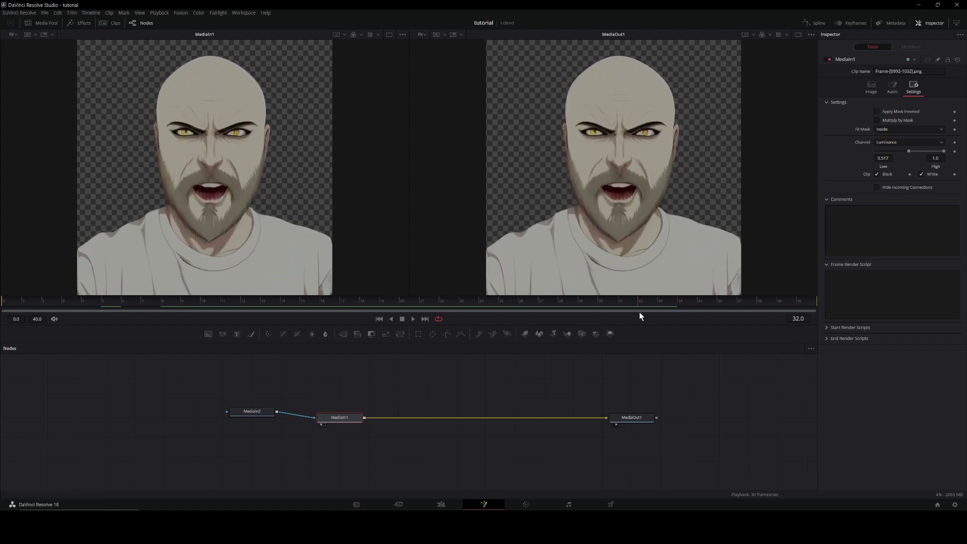
pyautogui.moveTo(498, 309); pyautogui.dragTo(519, 310)
# Step: Add Automatic Dirt Removal after the face footage with 4 neighbor frames and 0.189 dirt size
pyautogui.hotkey('shift', 'space')
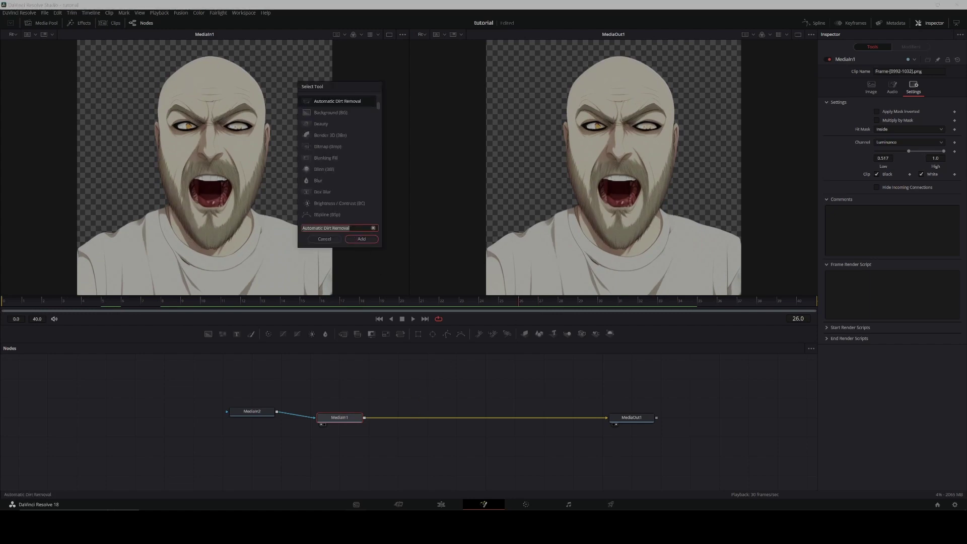
pyautogui.click(363, 240)
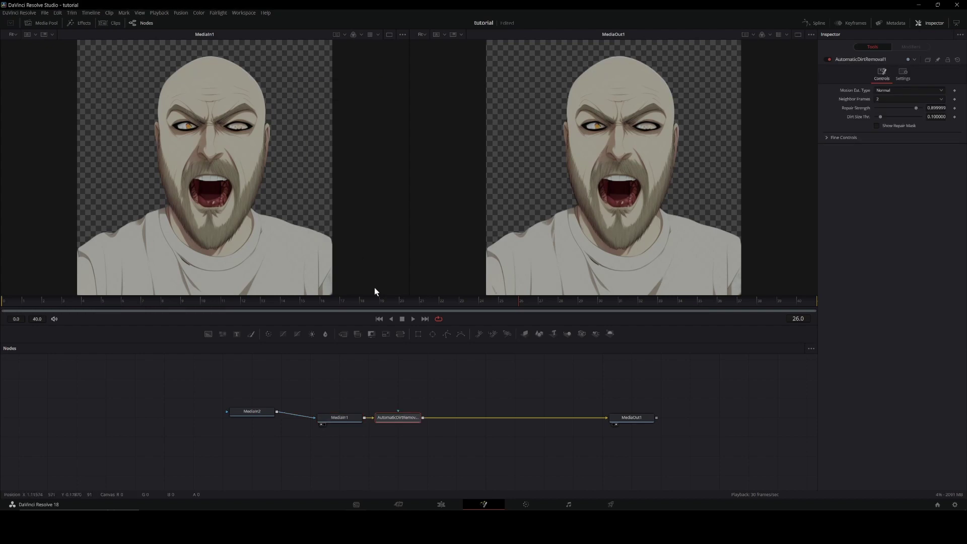
pyautogui.click(907, 97)
pyautogui.click(887, 132)
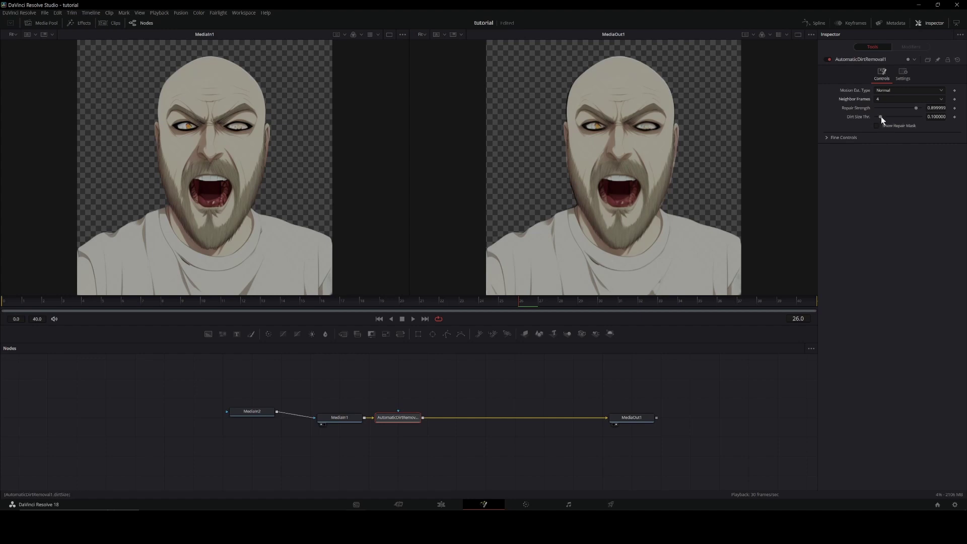
pyautogui.moveTo(881, 116); pyautogui.dragTo(892, 123)
# Step: Add a Fluoro Light Deflicker node, duplicate it for a second pass, and play the result
pyautogui.hotkey('shift', 'space')
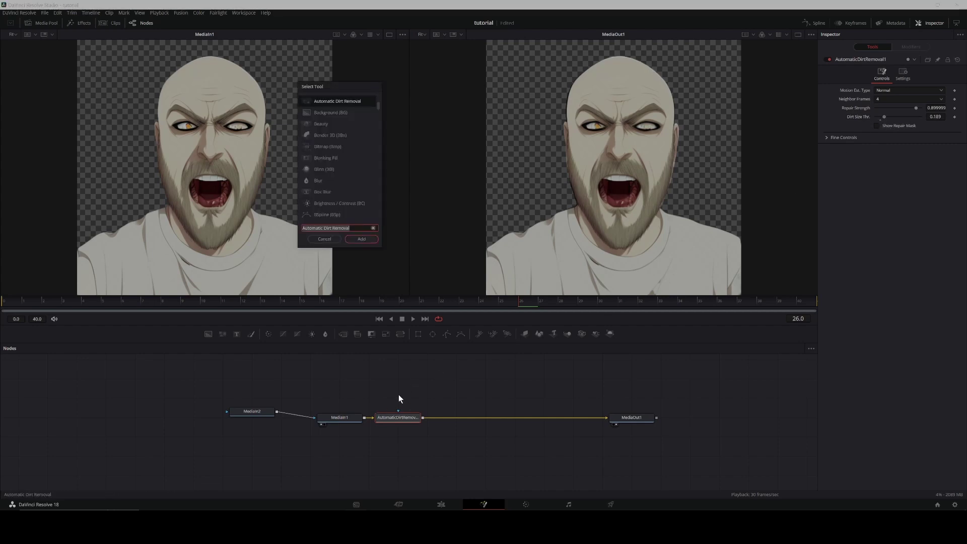
pyautogui.write('deflicker')
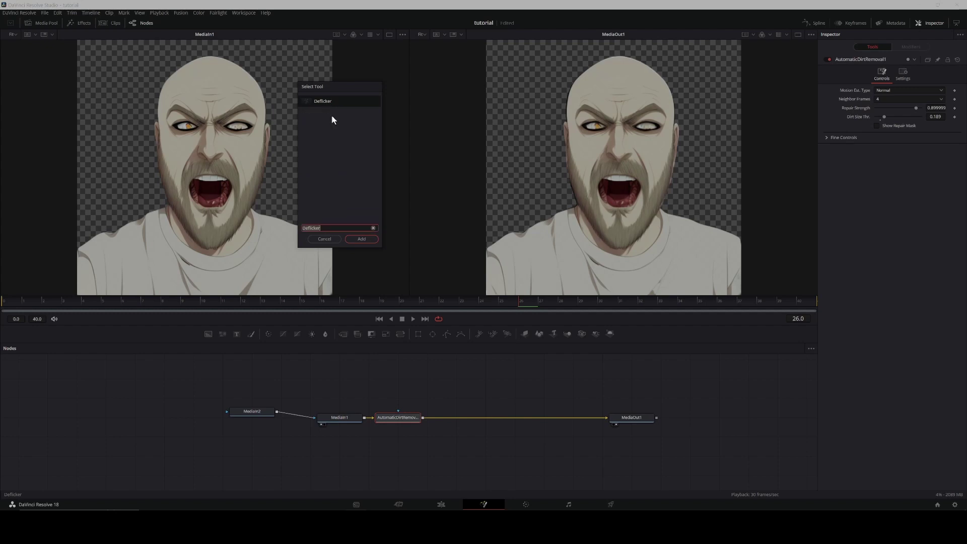
pyautogui.click(358, 241)
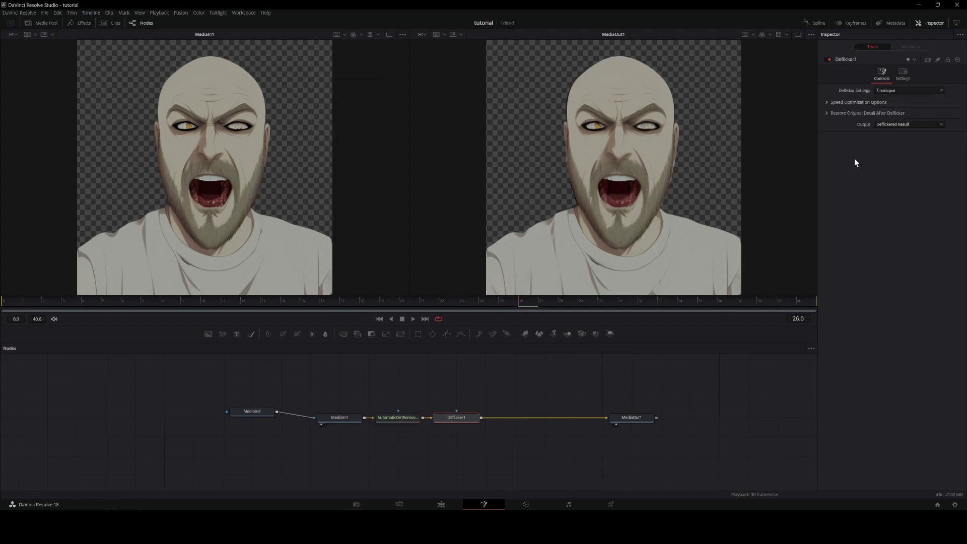
pyautogui.click(906, 90)
pyautogui.hotkey('ctrl', 'c')
pyautogui.hotkey('ctrl', 'v')
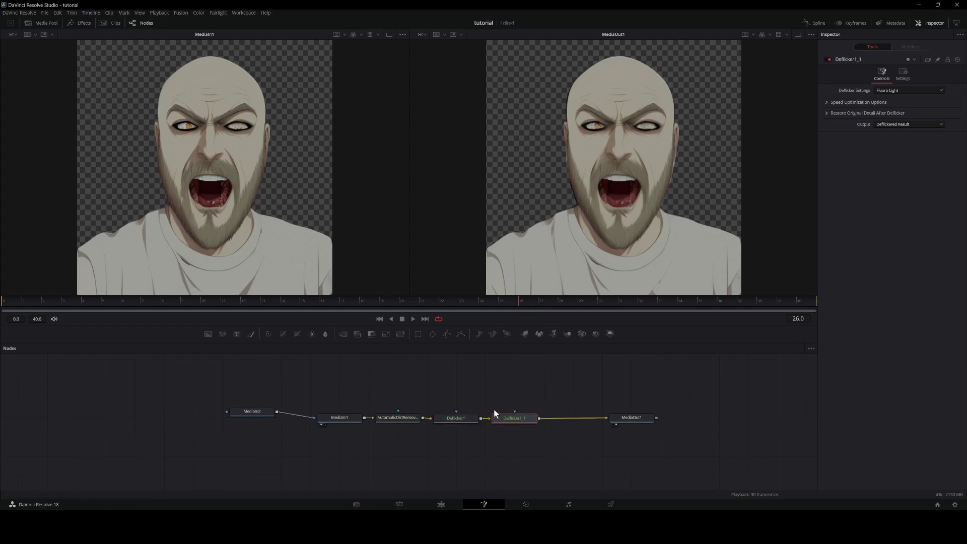
pyautogui.press('space')
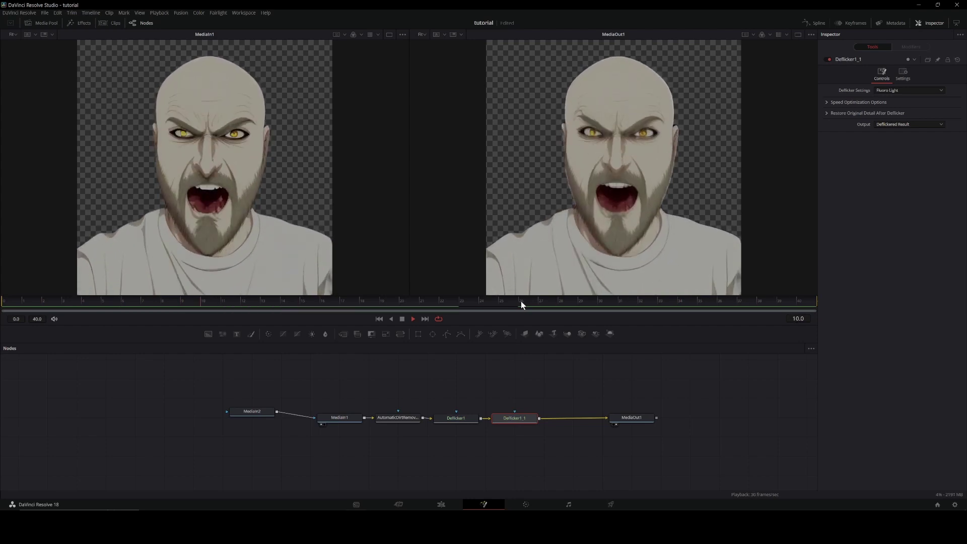
# Step: Place the castle PNG on Video 1 and speed-lines on Video 3 in Screen composite mode
pyautogui.click(441, 503)
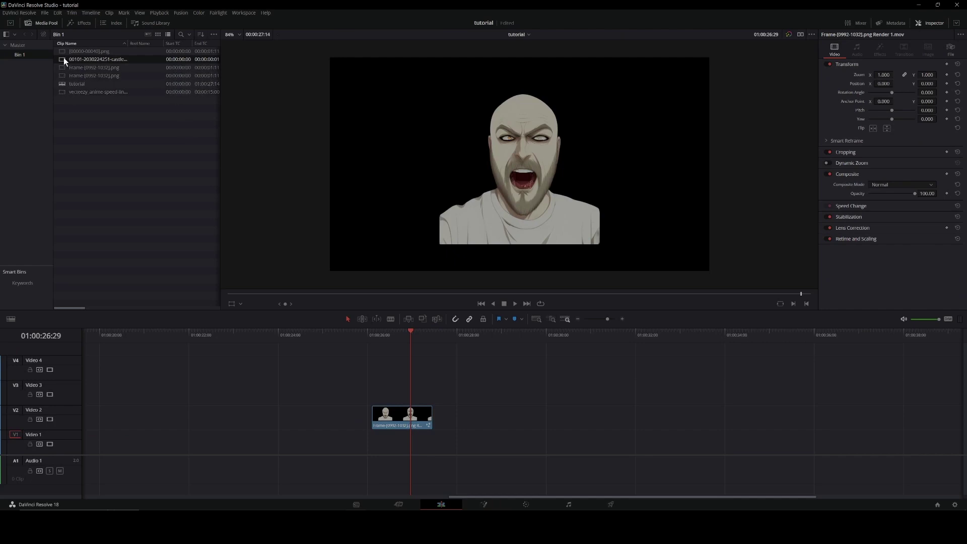
pyautogui.moveTo(64, 60); pyautogui.dragTo(313, 439)
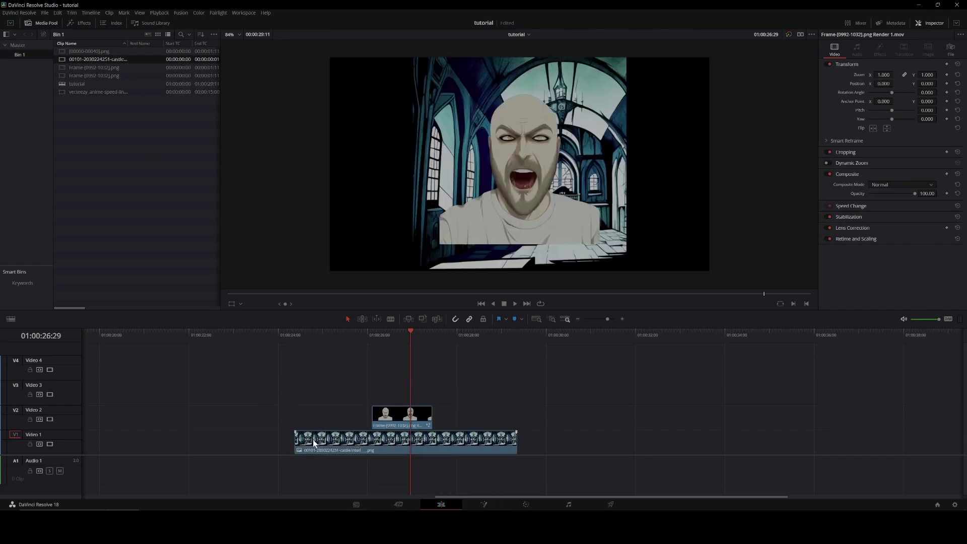
pyautogui.click(63, 93)
pyautogui.moveTo(62, 93); pyautogui.dragTo(376, 391)
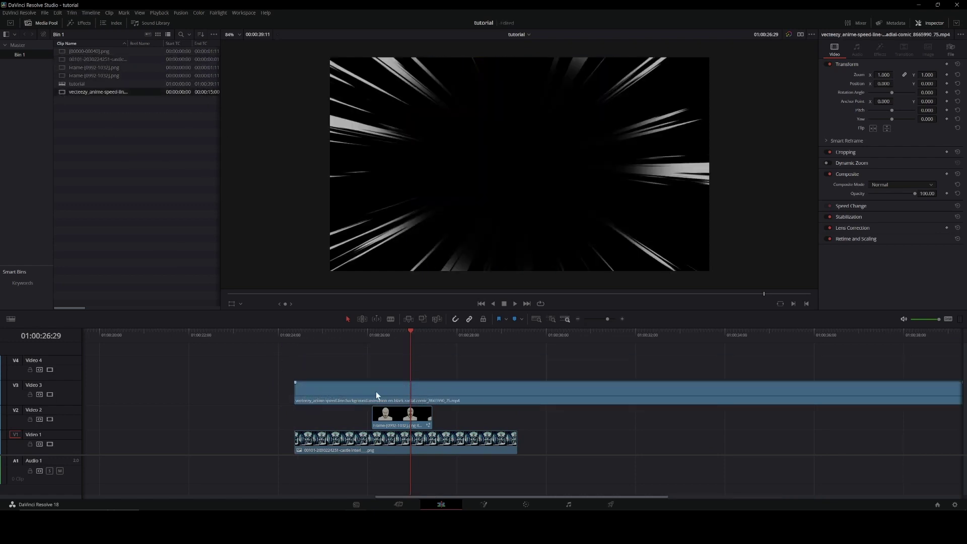
pyautogui.click(881, 185)
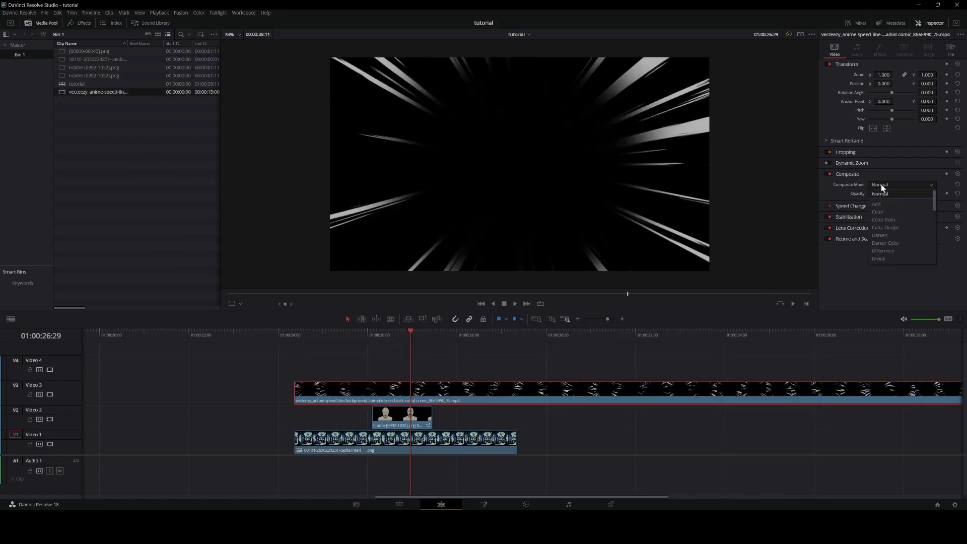
pyautogui.scroll(-5, 892, 227)
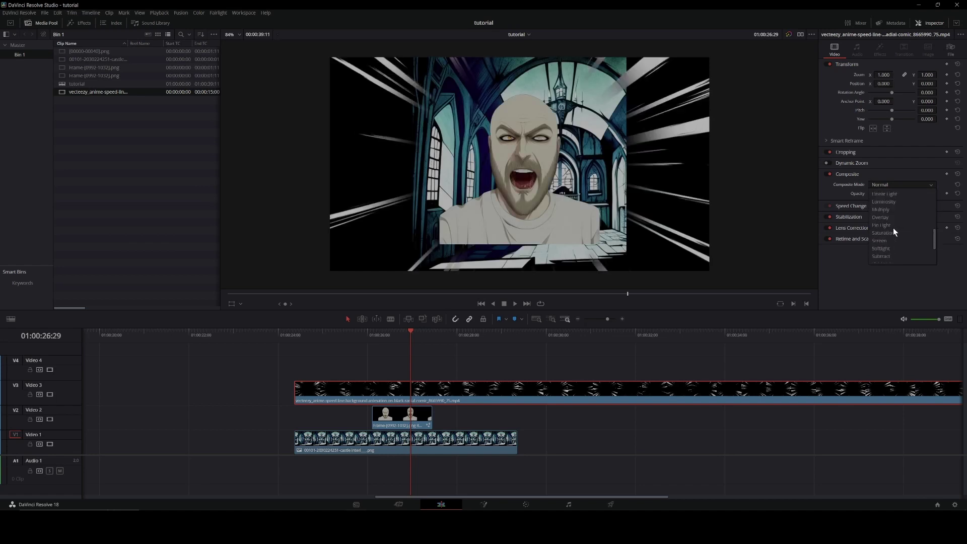
pyautogui.click(897, 220)
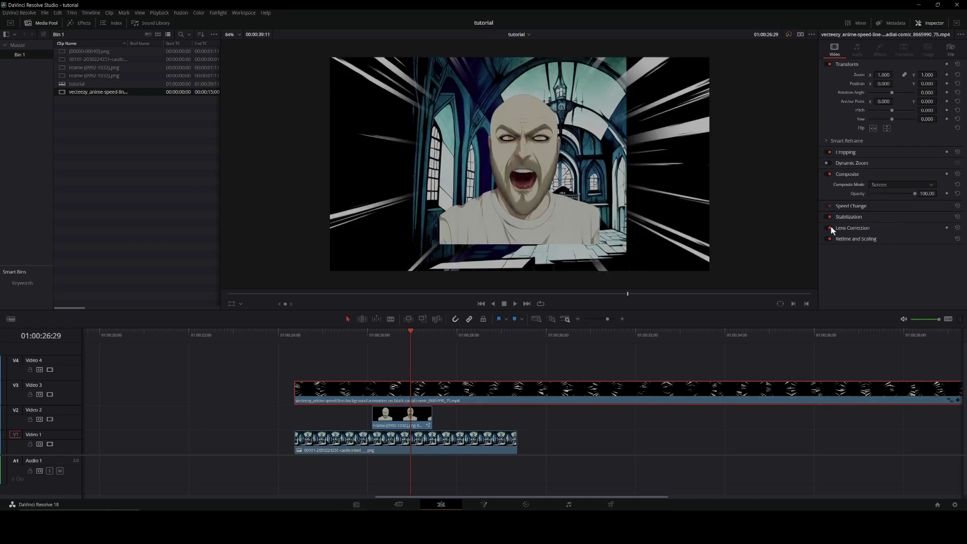
# Step: Zoom the castle background to 2.26 and the face clip to 1.5, shifting the face downward
pyautogui.click(453, 443)
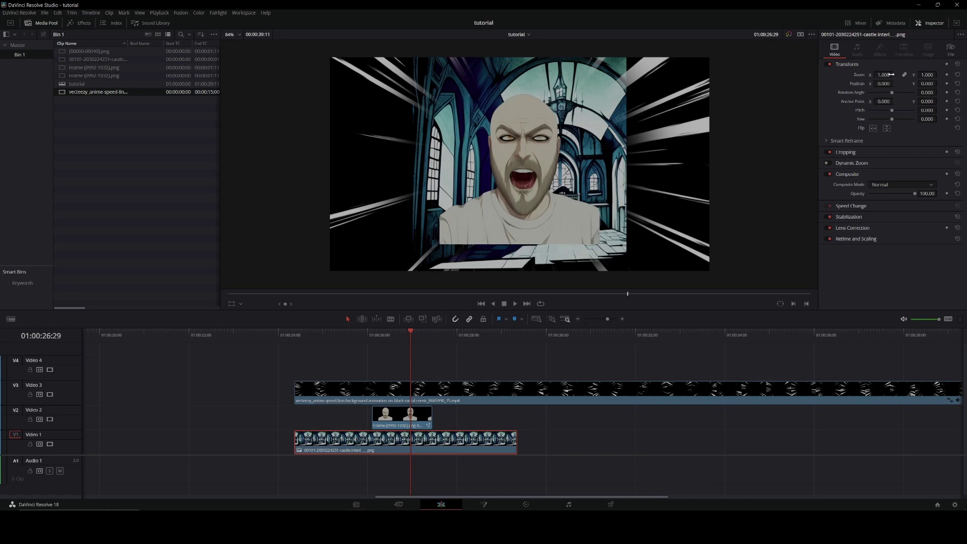
pyautogui.moveTo(891, 74); pyautogui.dragTo(895, 74)
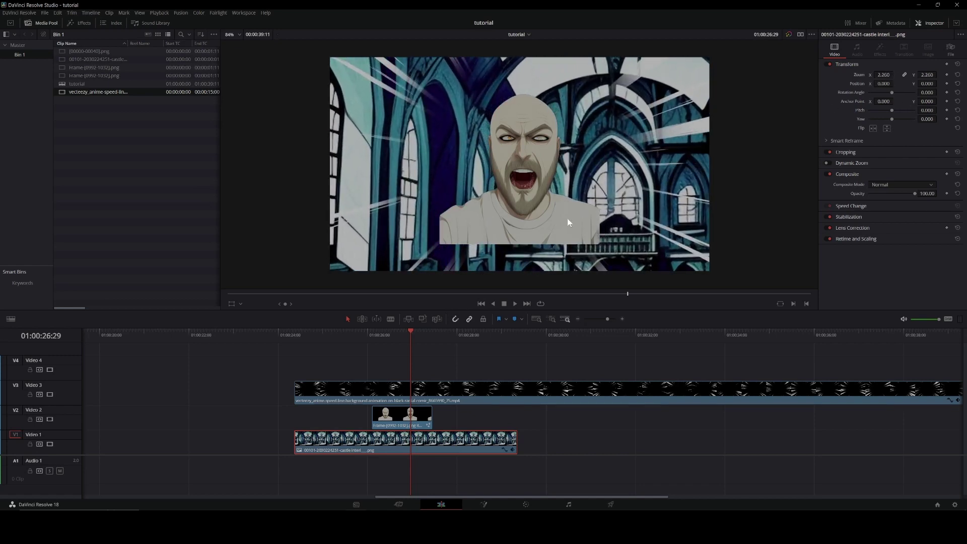
pyautogui.click(429, 409)
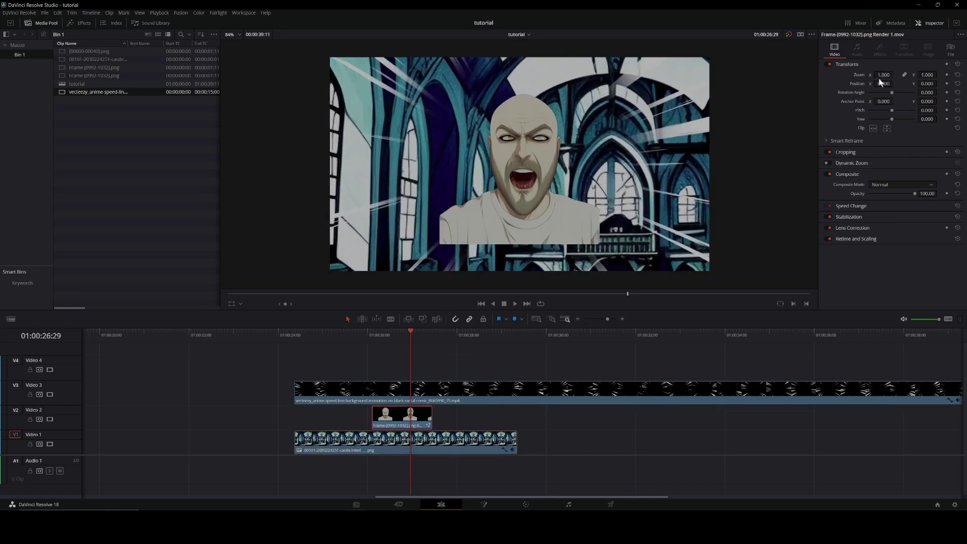
pyautogui.moveTo(880, 81)
pyautogui.mouseDown()
pyautogui.moveTo(895, 74)
pyautogui.moveTo(914, 84)
pyautogui.mouseUp()
pyautogui.scroll(-1, 649, 148)
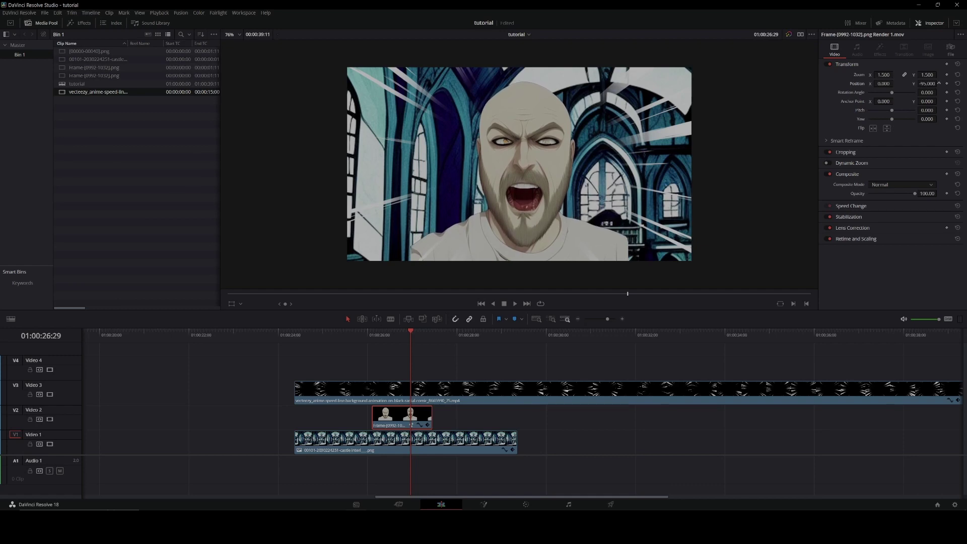
pyautogui.moveTo(939, 83); pyautogui.dragTo(937, 85)
pyautogui.click(372, 335)
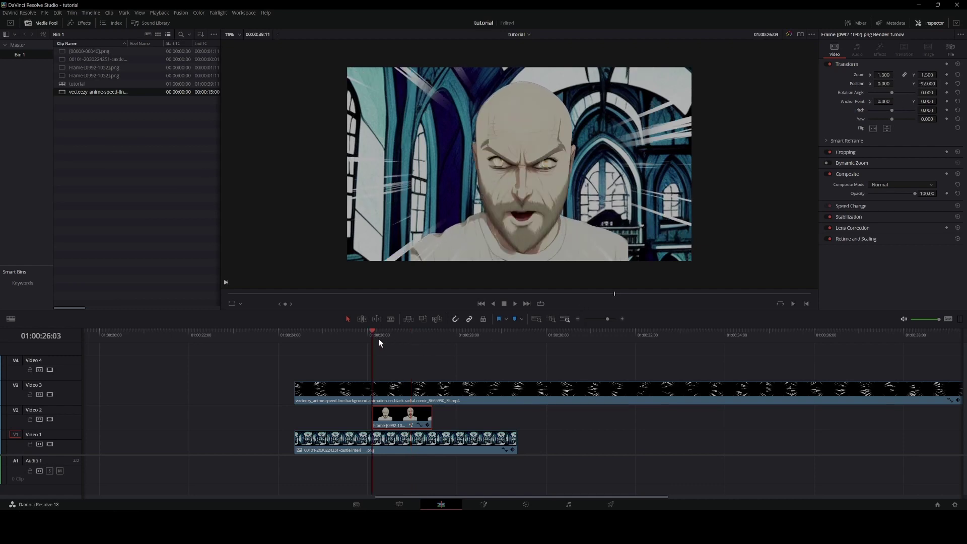